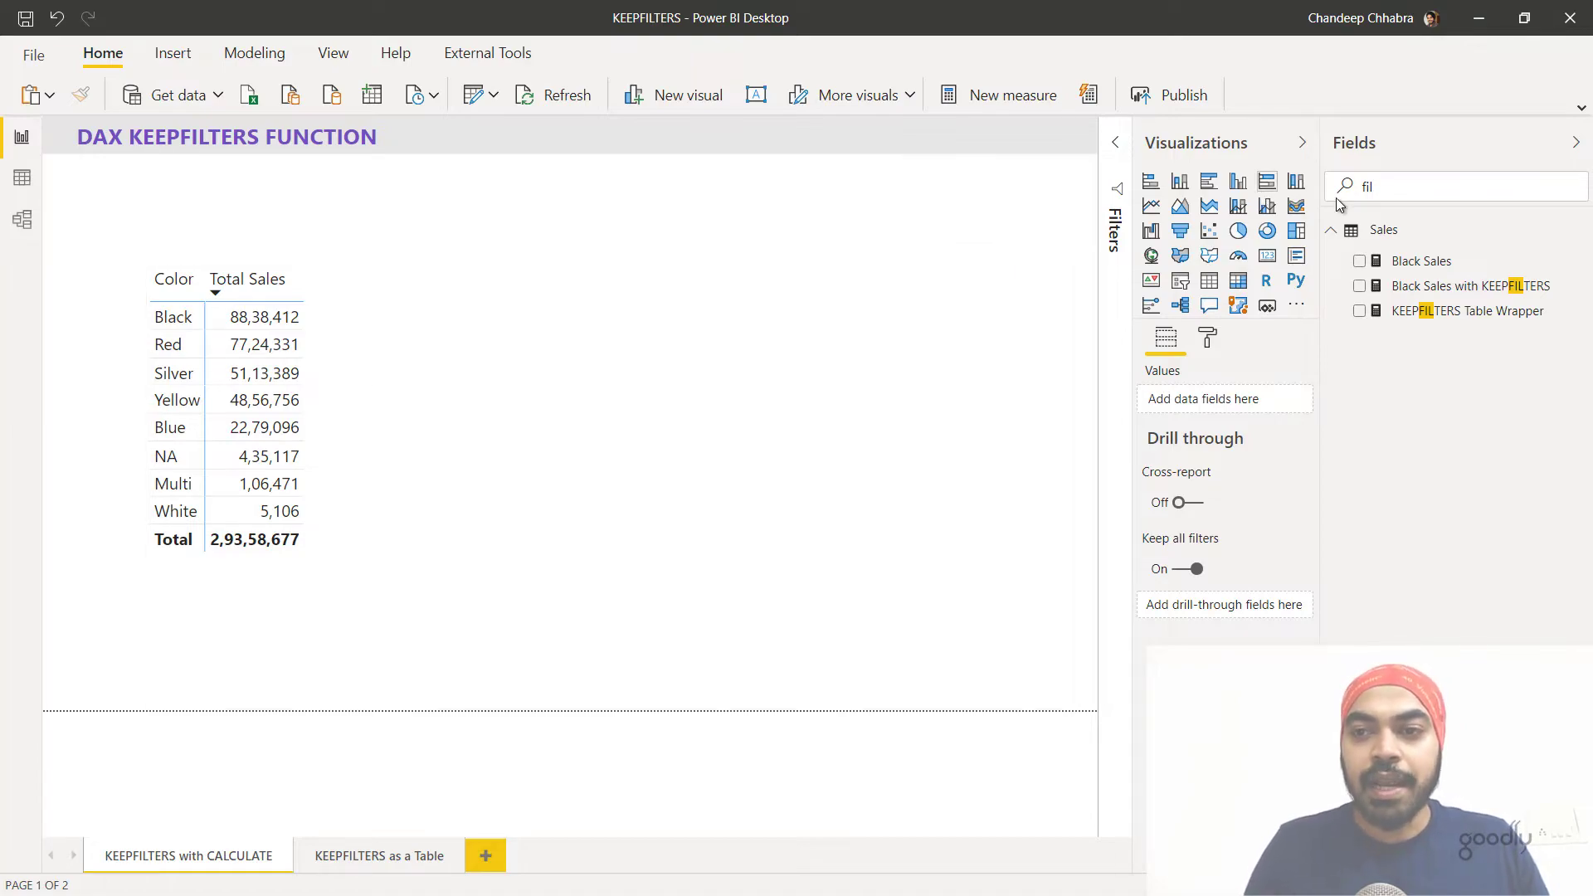
- Add the Black Sales measure to the color matrix and review its Products[Color] = "Black" filter argument
{"action": "left_click", "coordinate": [1475, 268]}
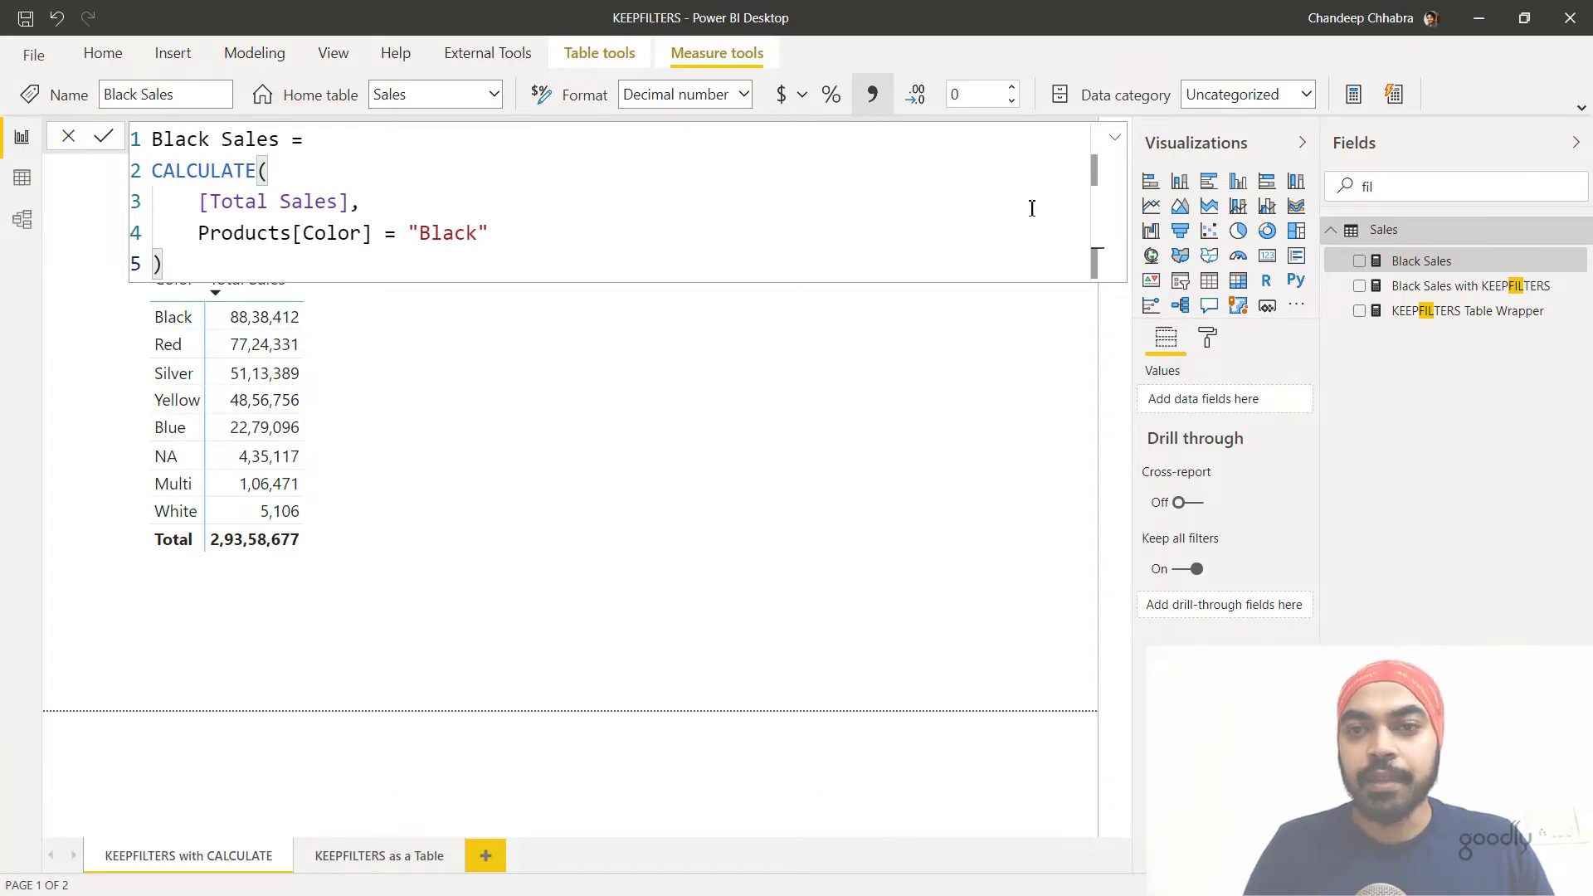
{"action": "left_click_drag", "start_coordinate": [1414, 263], "coordinate": [537, 417]}
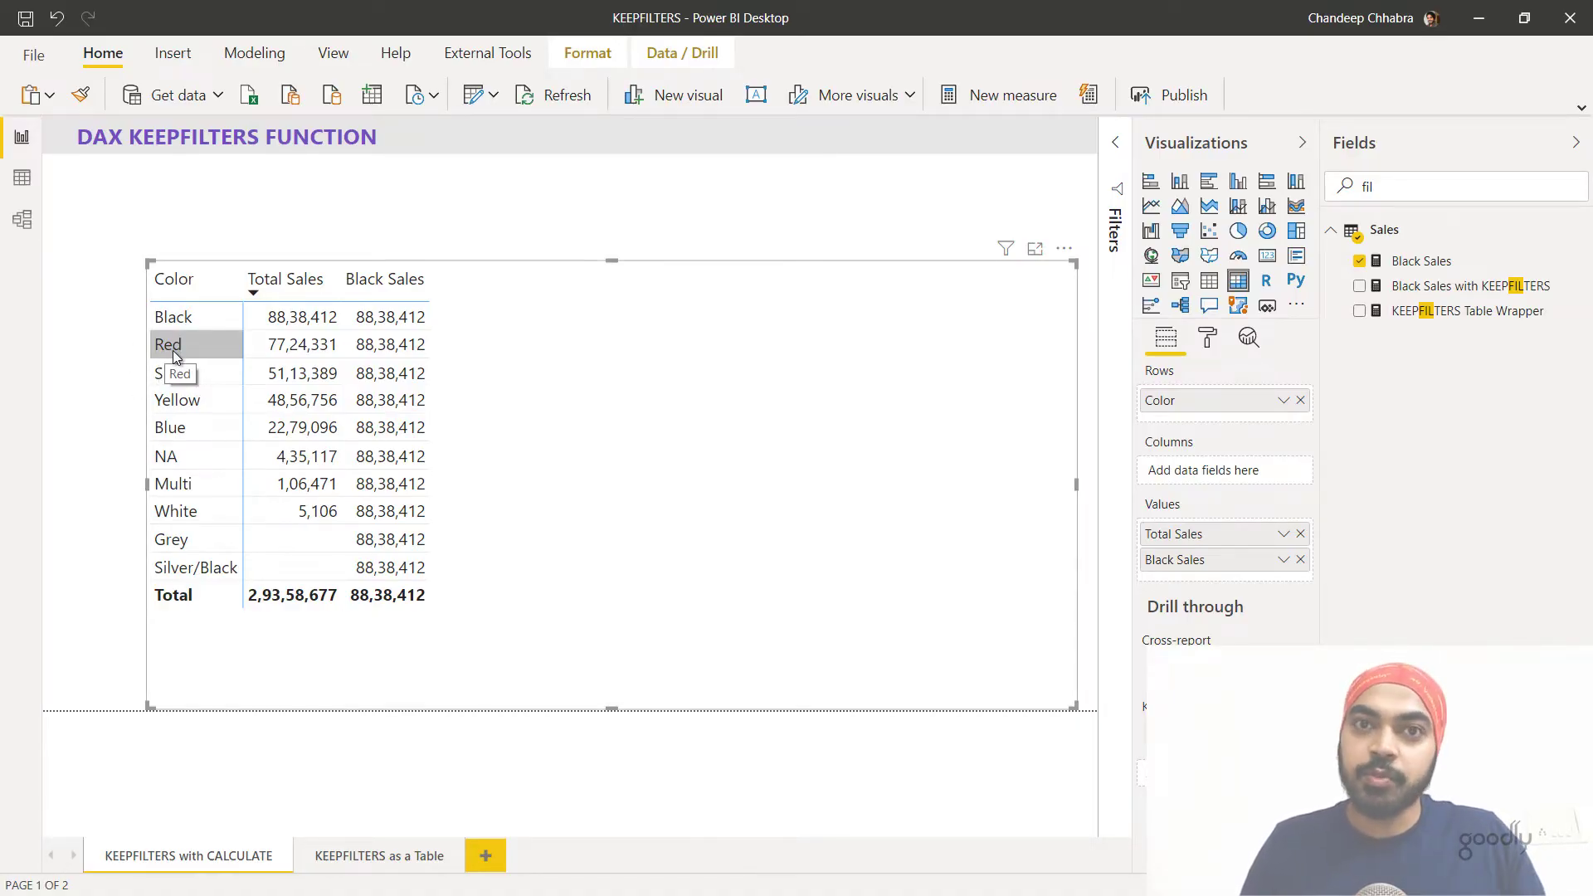
{"action": "left_click", "coordinate": [1429, 264]}
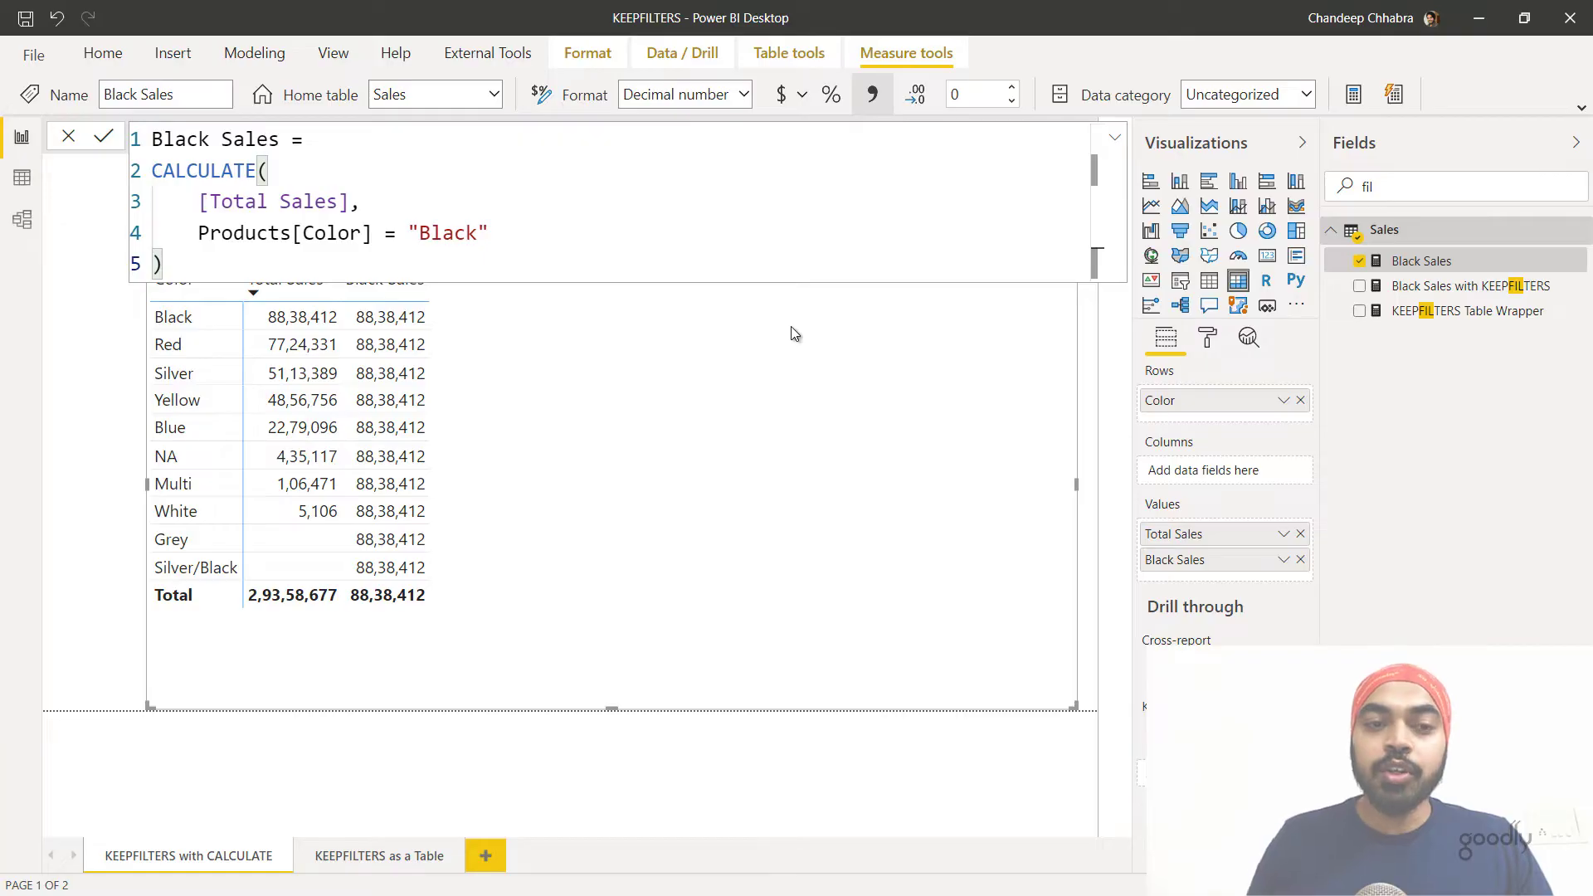
{"action": "left_click_drag", "start_coordinate": [199, 235], "coordinate": [502, 243]}
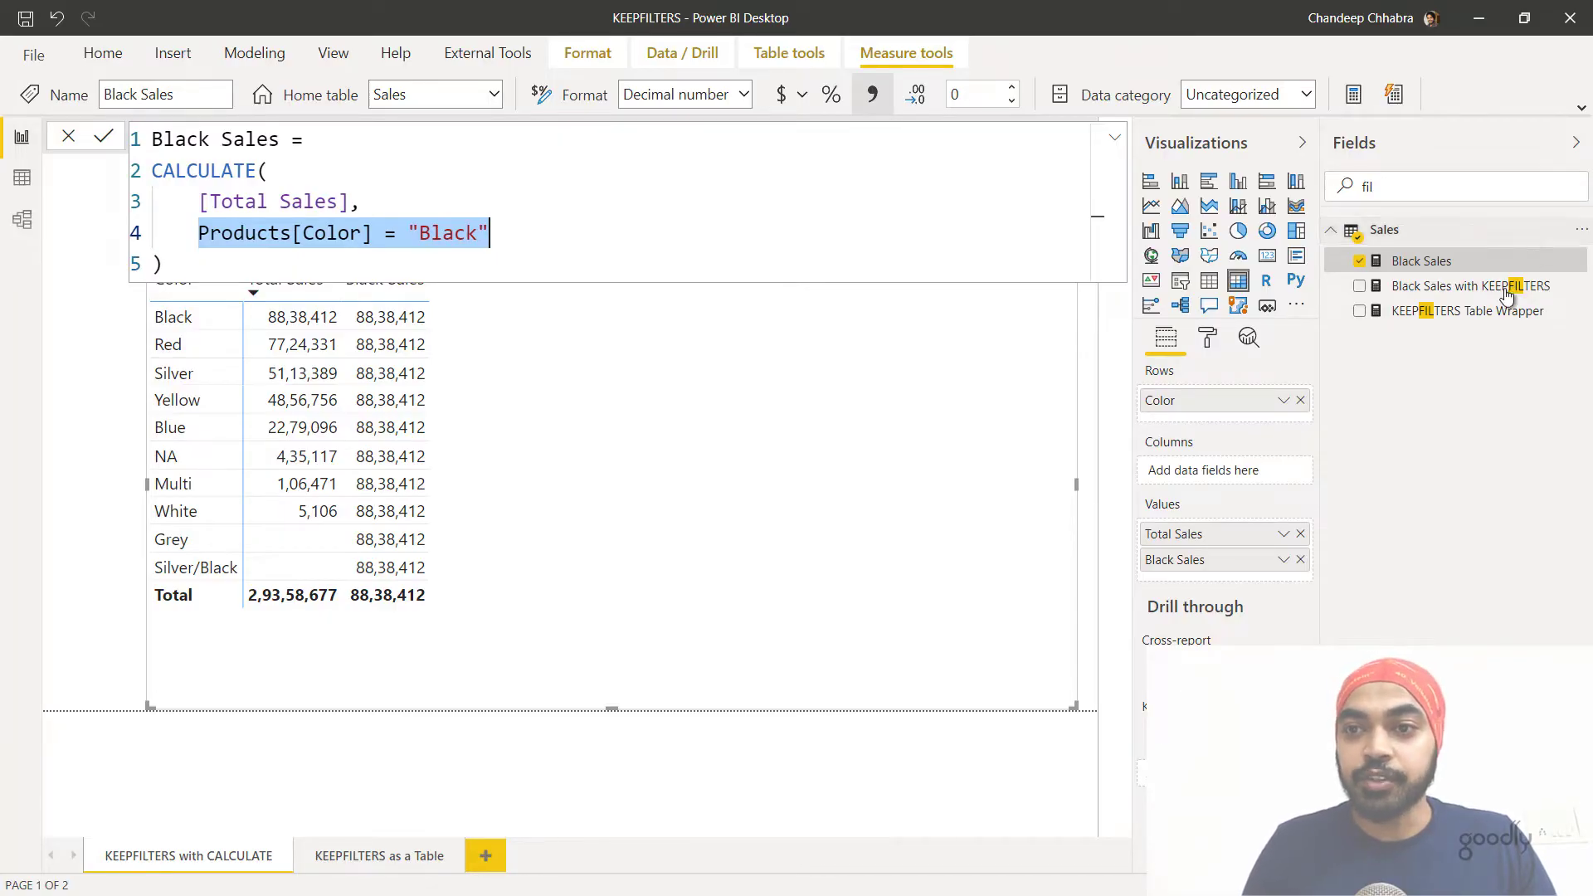
- Replace the SUM expression with [Total Sales] in the Black Sales with KEEPFILTERS measure and add the measure to the color matrix
{"action": "left_click", "coordinate": [1464, 291]}
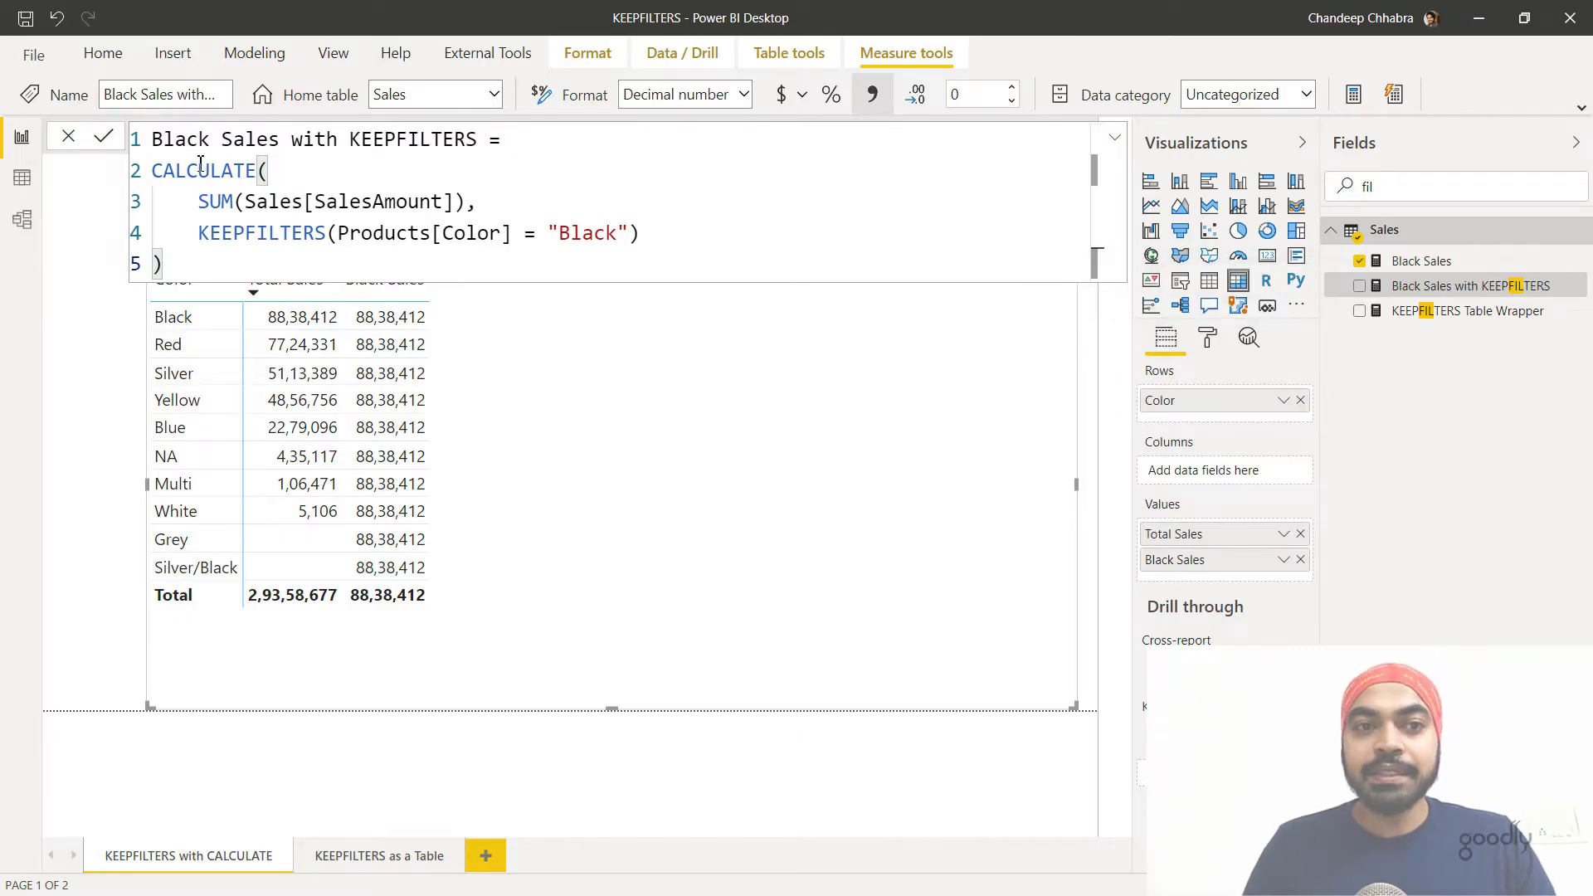
{"action": "left_click_drag", "start_coordinate": [198, 202], "coordinate": [476, 208]}
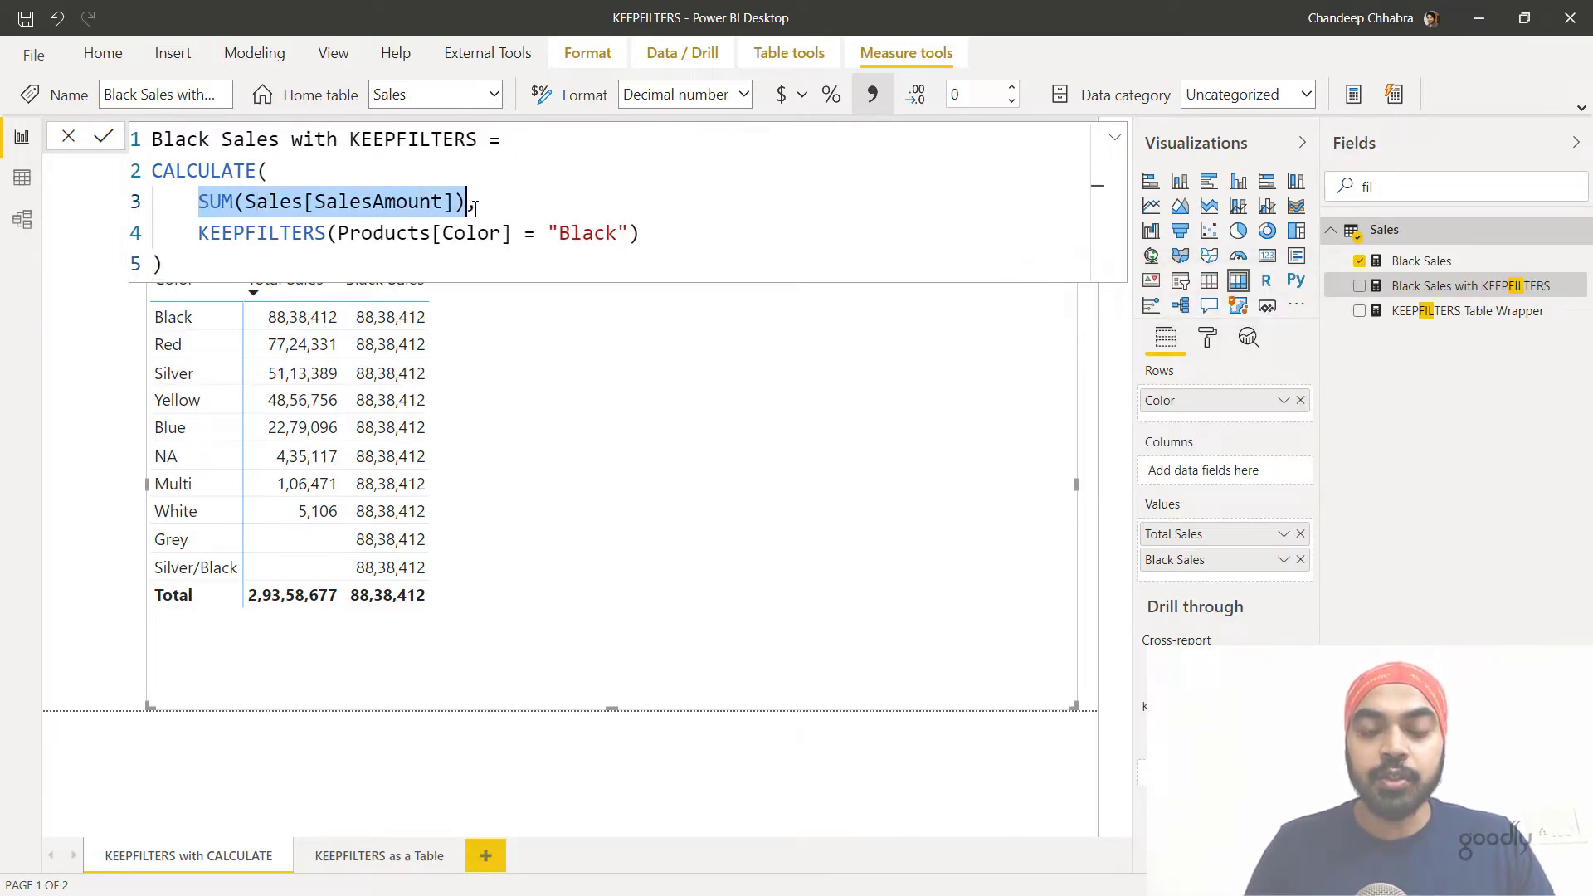
{"action": "type", "text": "[Total Sales],"}
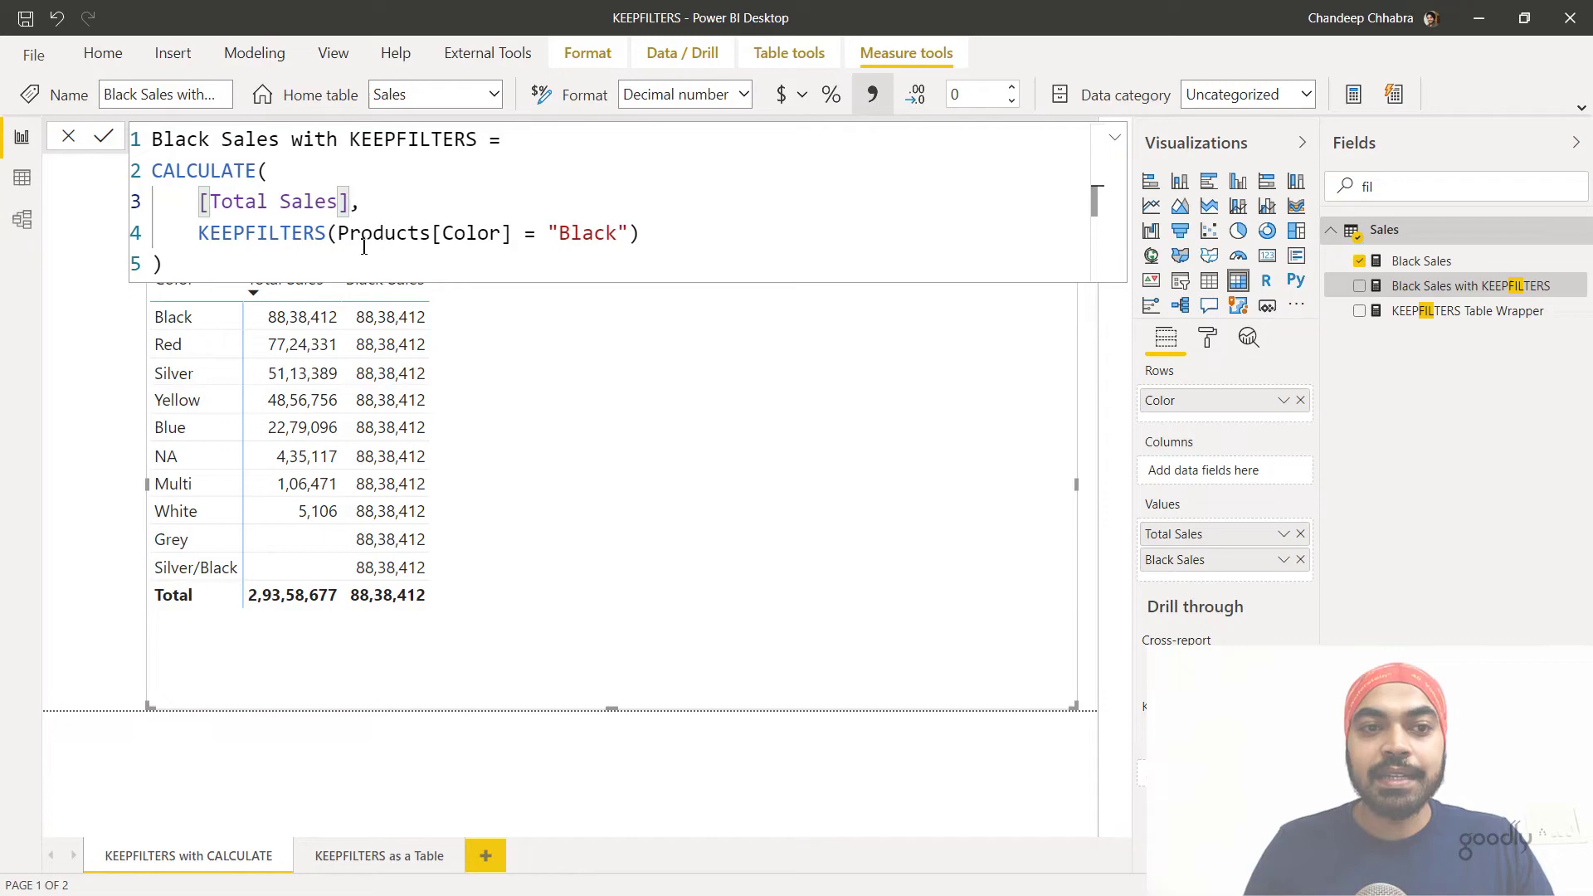
{"action": "left_click_drag", "start_coordinate": [338, 235], "coordinate": [479, 235]}
{"action": "left_click_drag", "start_coordinate": [643, 237], "coordinate": [215, 238]}
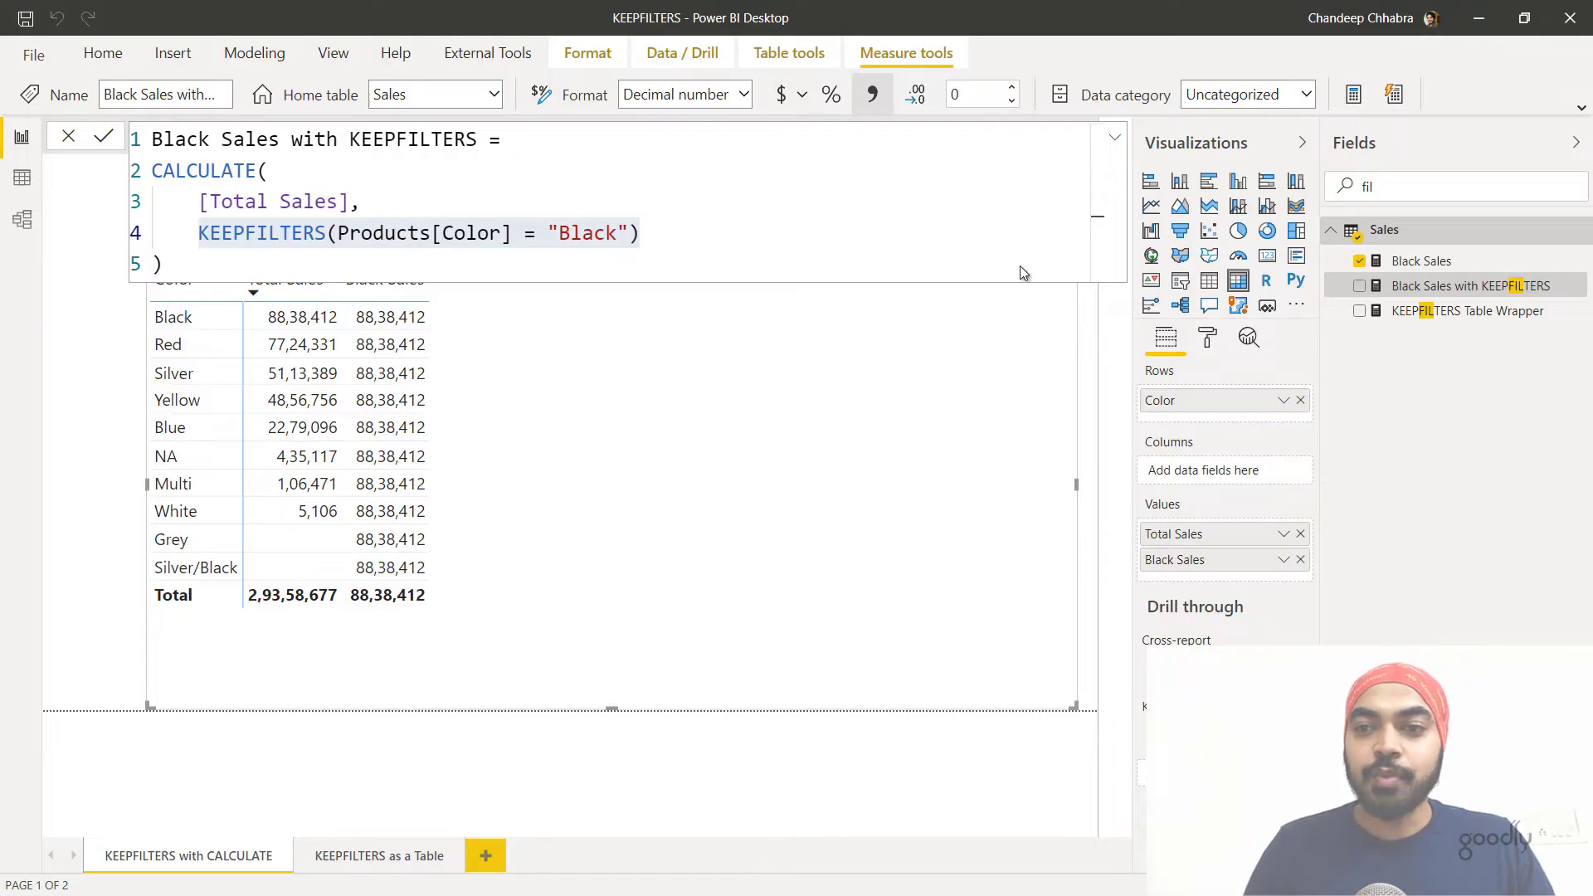
{"action": "left_click_drag", "start_coordinate": [1471, 286], "coordinate": [683, 480]}
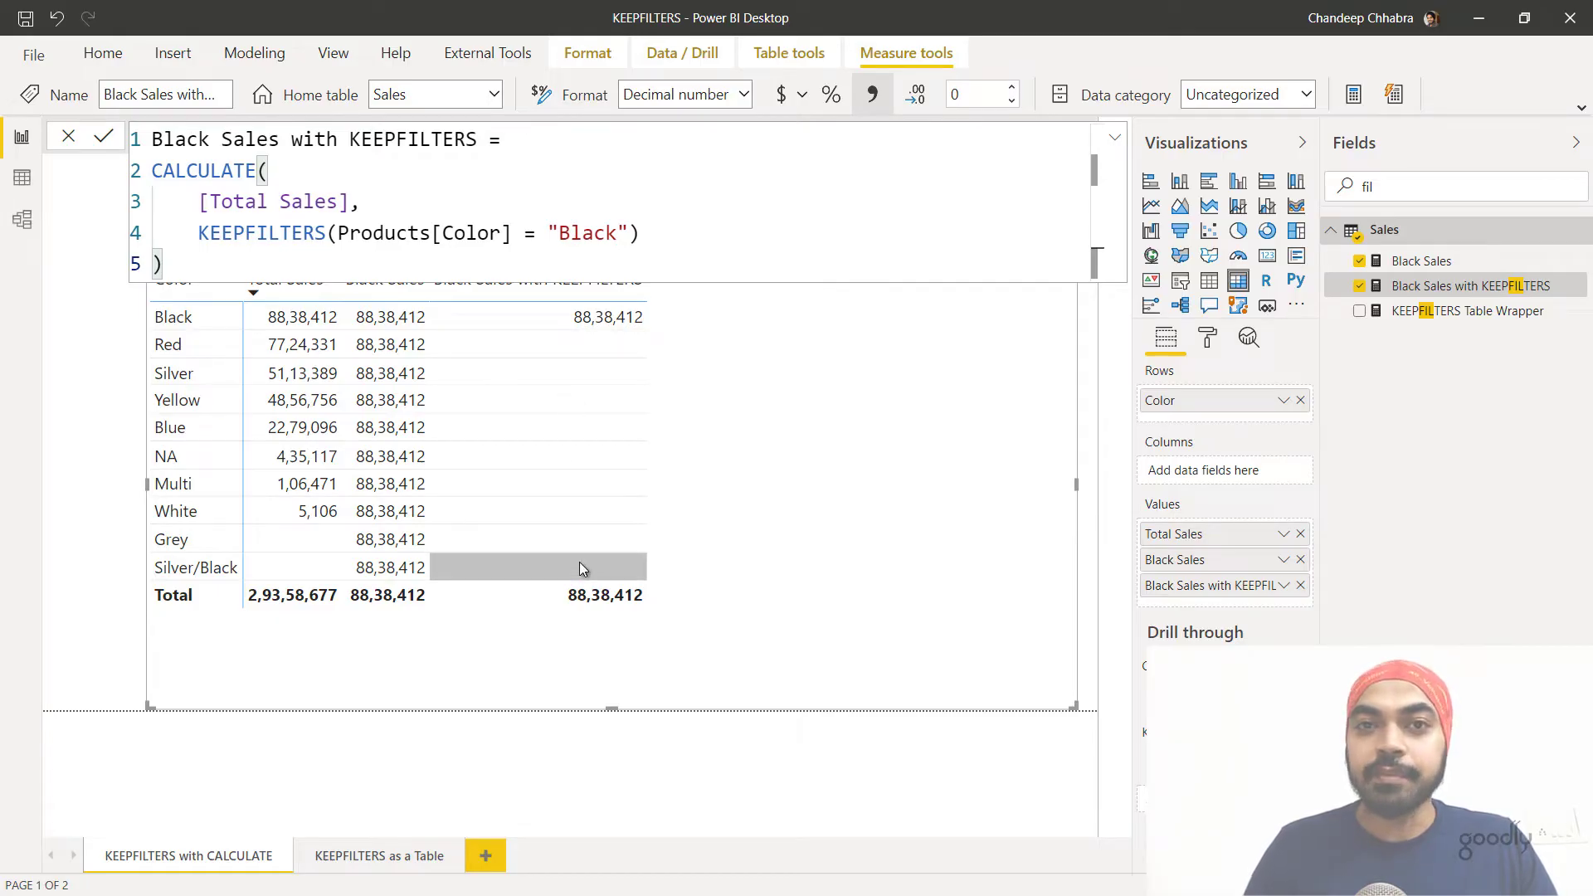
- Add a calculated column to the Sales table with the formula Vlookup on Color = RELATED(Products[Color])
{"action": "left_click", "coordinate": [91, 441]}
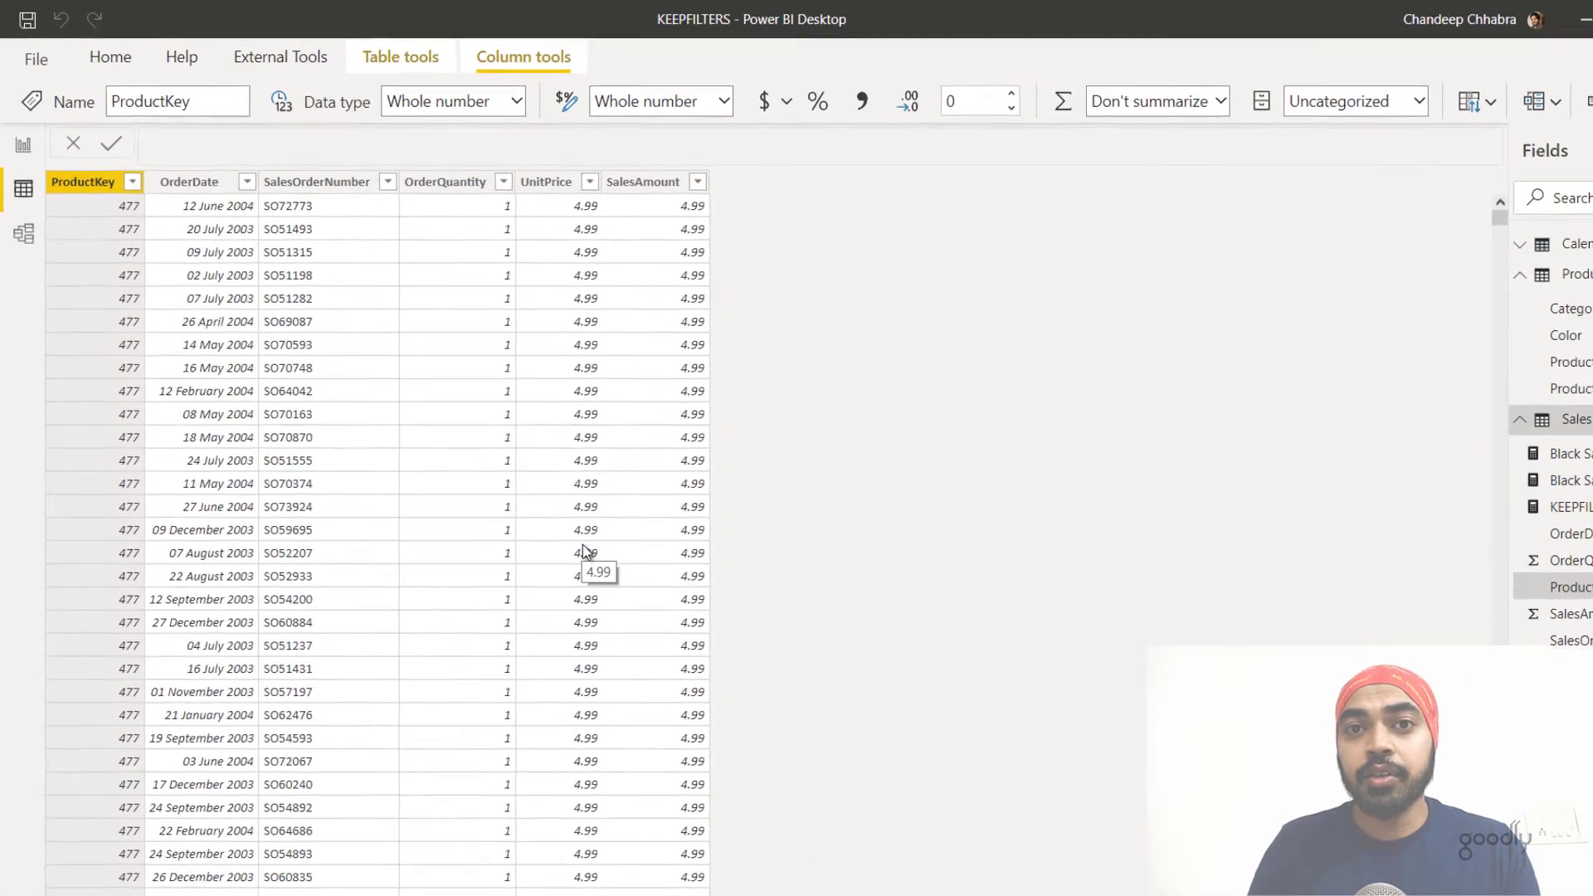
{"action": "left_click", "coordinate": [664, 626]}
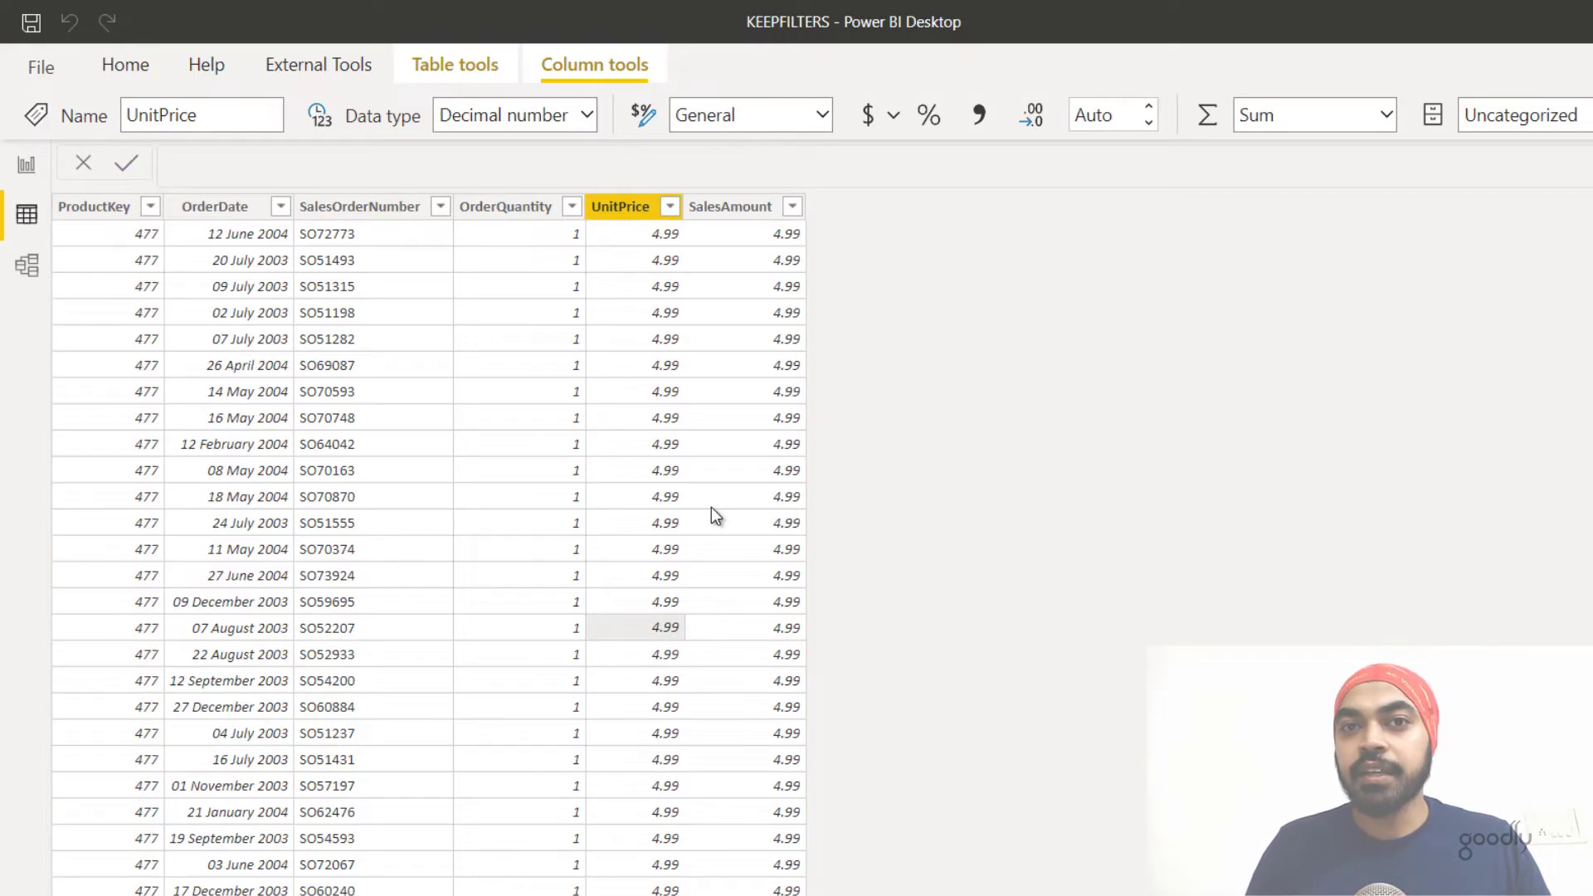
{"action": "right_click", "coordinate": [790, 375]}
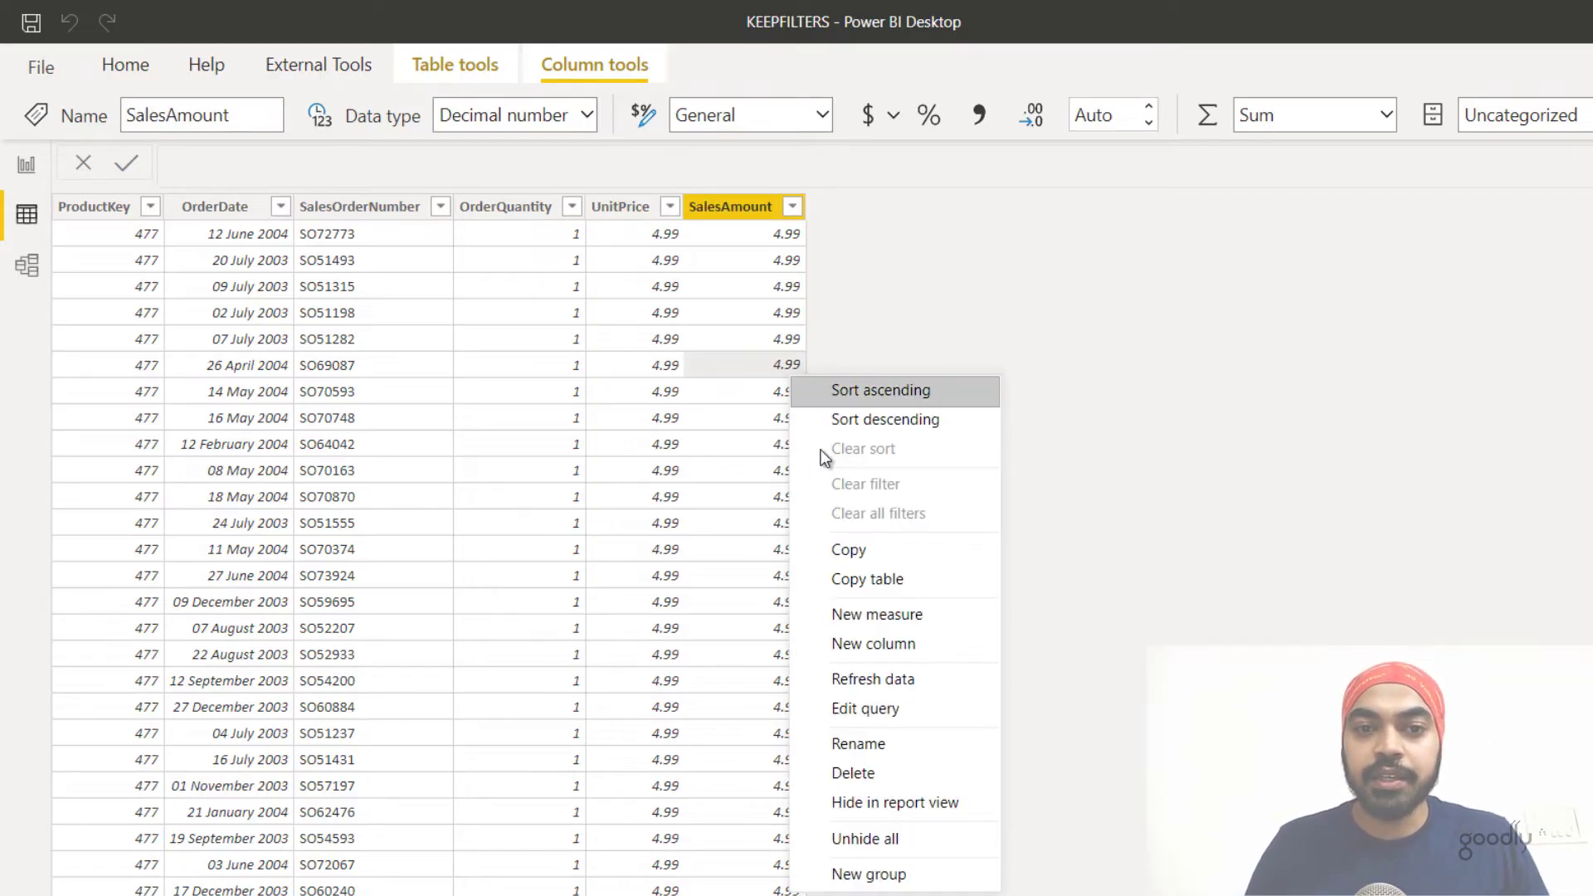
{"action": "left_click", "coordinate": [866, 656]}
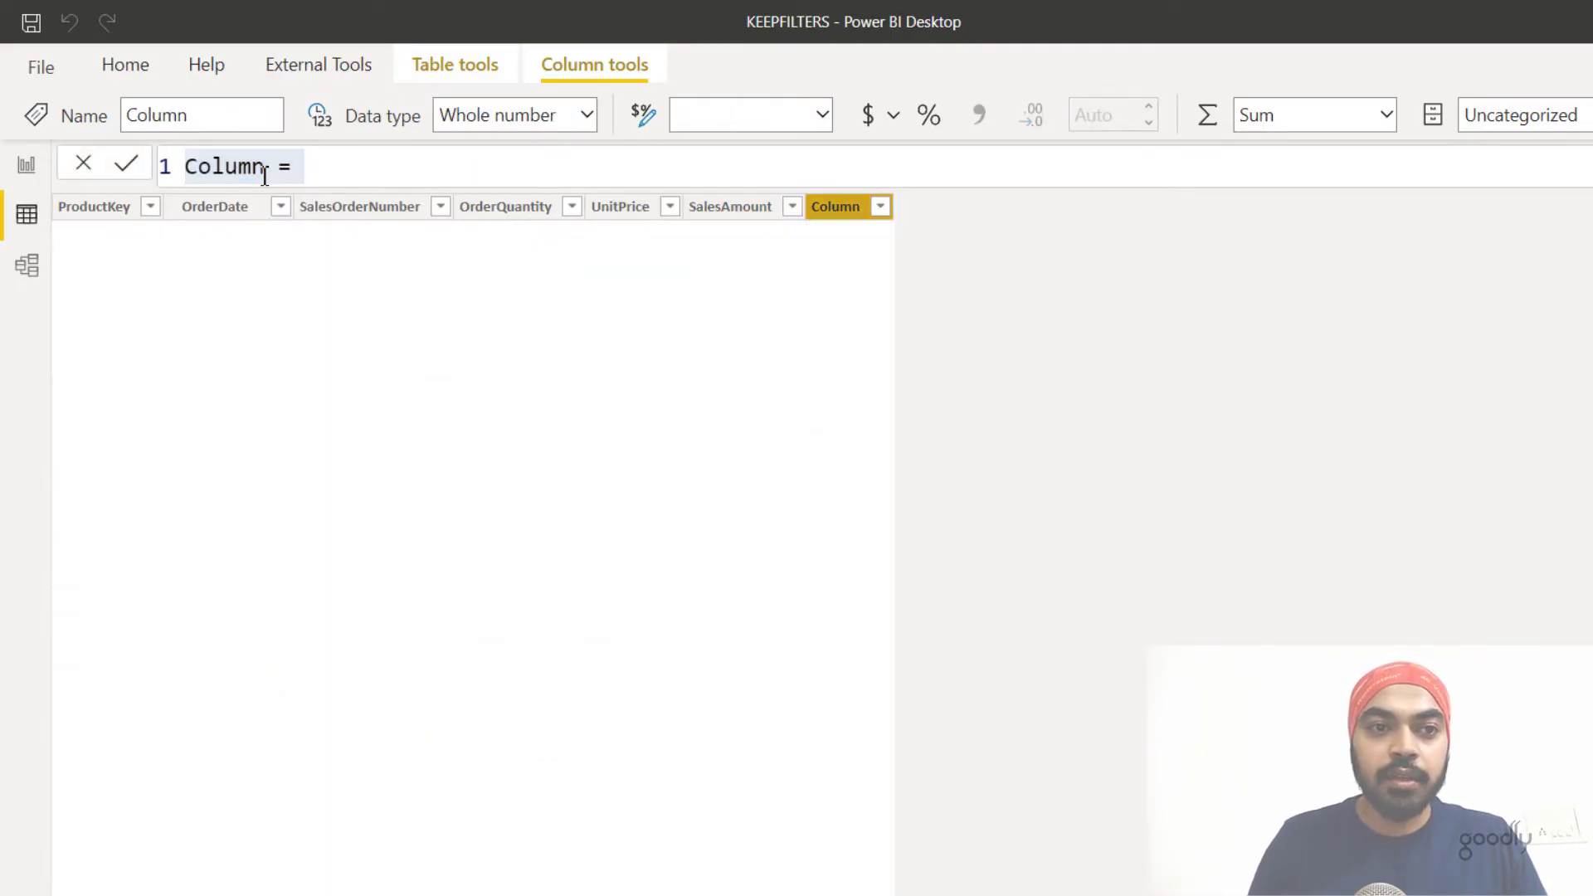
{"action": "type", "text": "Vlookup on Color = RELATED("}
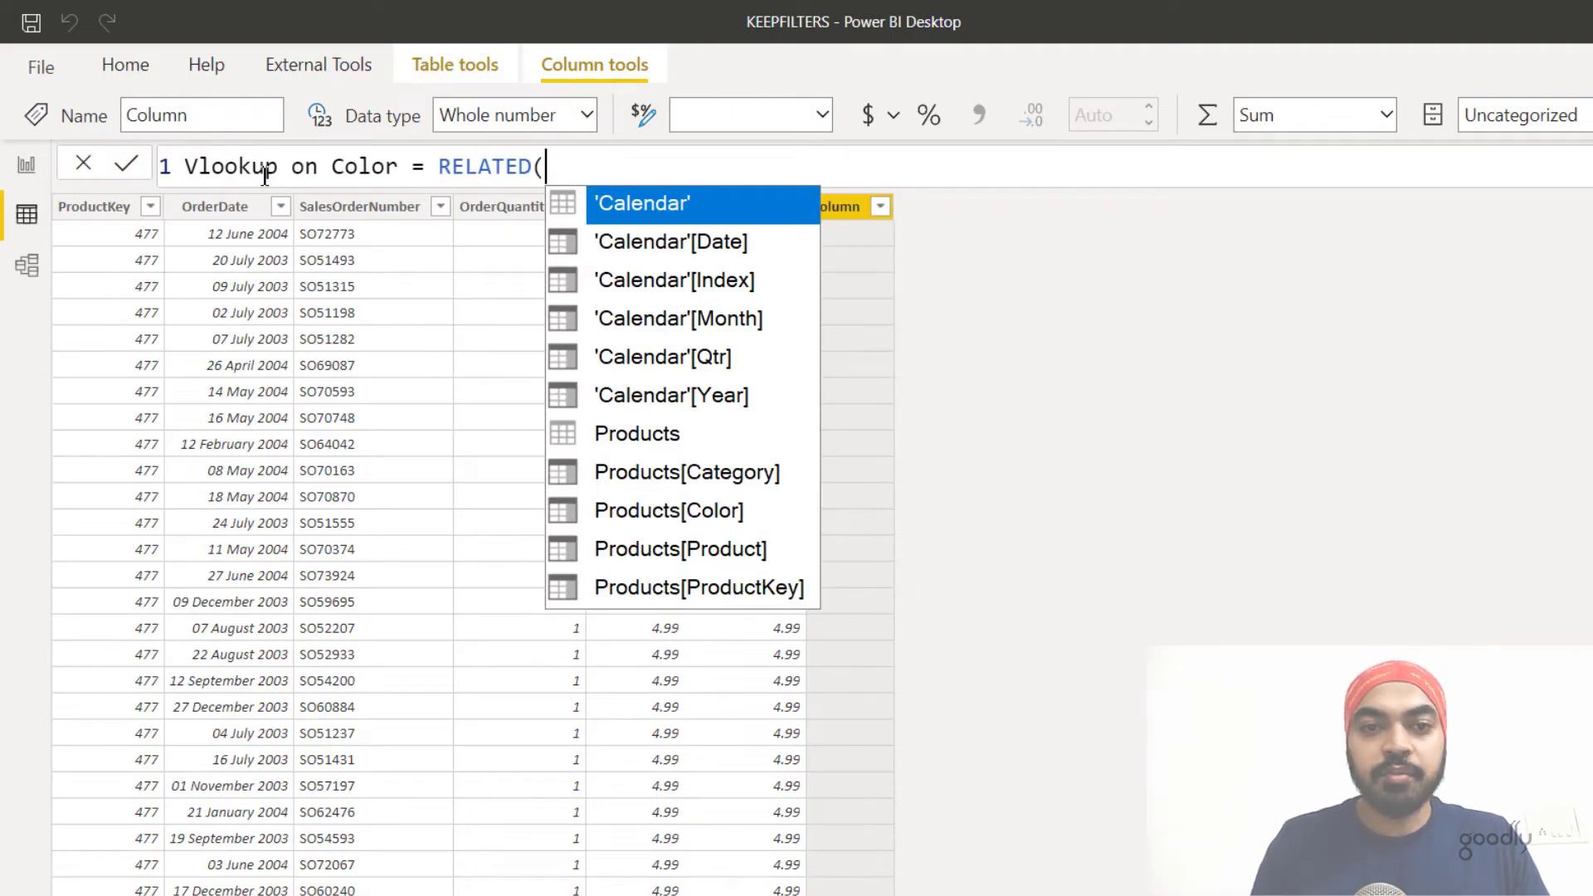
{"action": "key", "text": "Down"}
{"action": "key", "text": "Down"}
{"action": "key", "text": "Down"}
{"action": "key", "text": "Down"}
{"action": "key", "text": "Down"}
{"action": "key", "text": "Down"}
{"action": "key", "text": "Down"}
{"action": "key", "text": "Down"}
{"action": "key", "text": "Tab"}
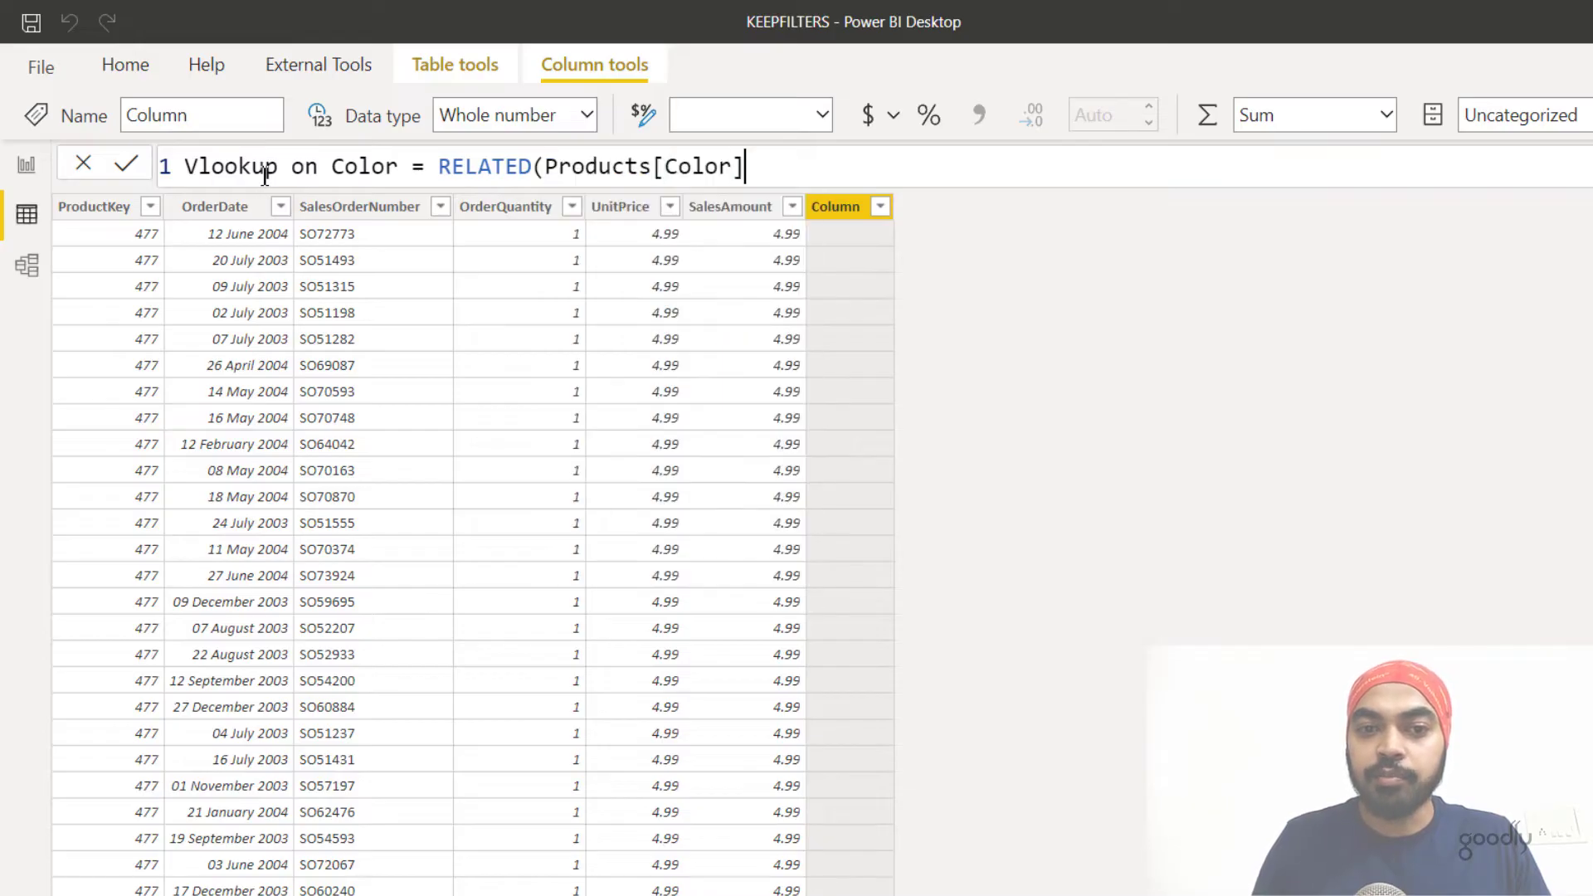
{"action": "type", "text": ")"}
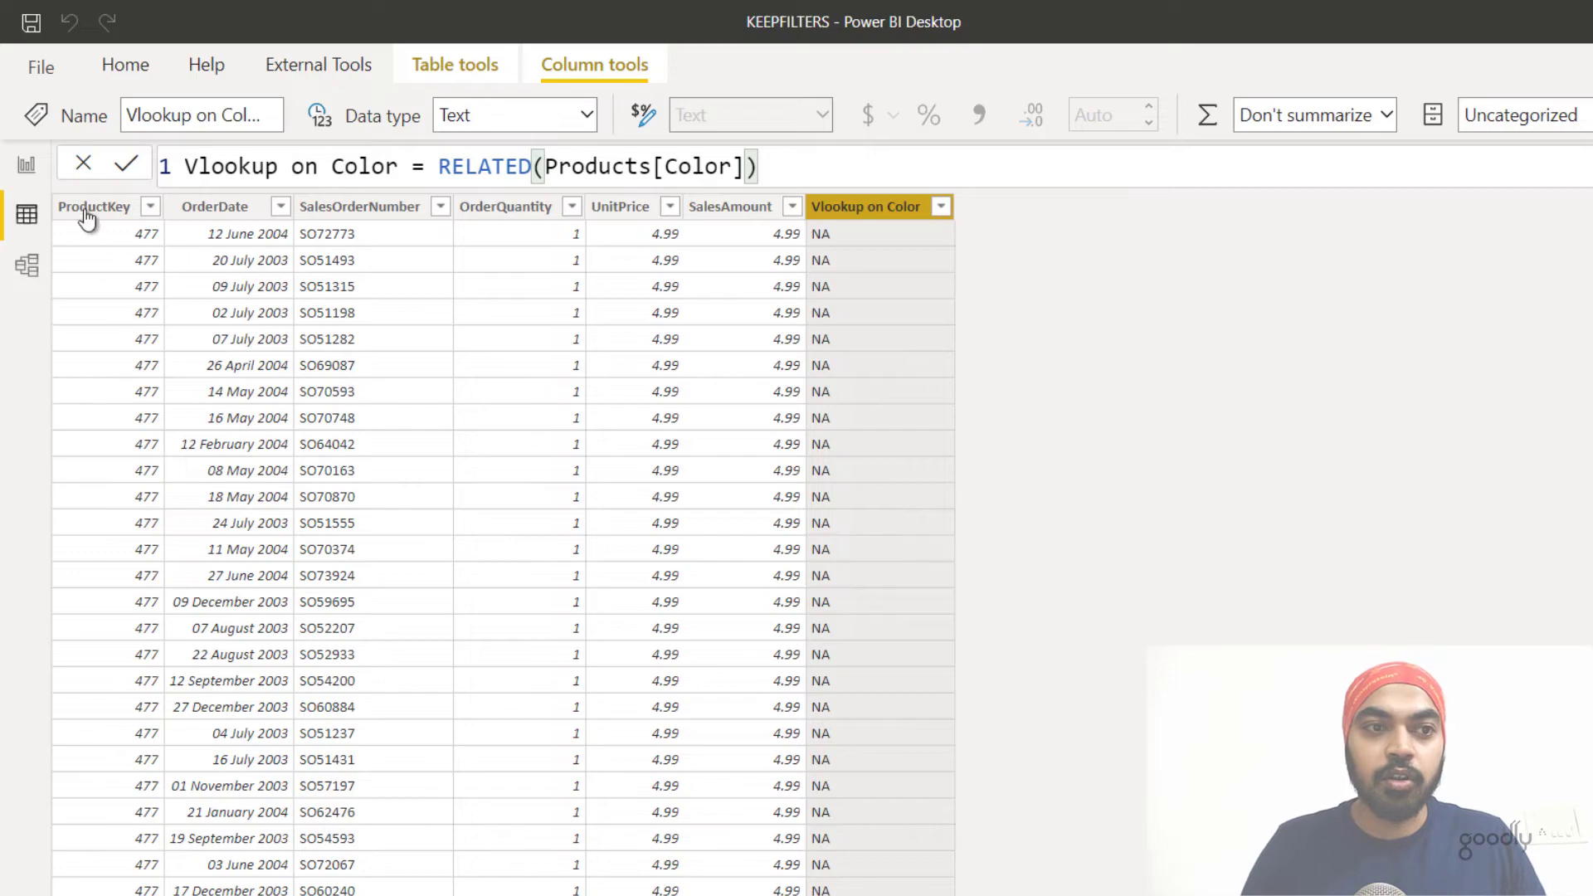
- Review the KEEPFILTERS condition in the report's measure and filter the Sales table's Vlookup on Color column to Black only
{"action": "left_click", "coordinate": [27, 168]}
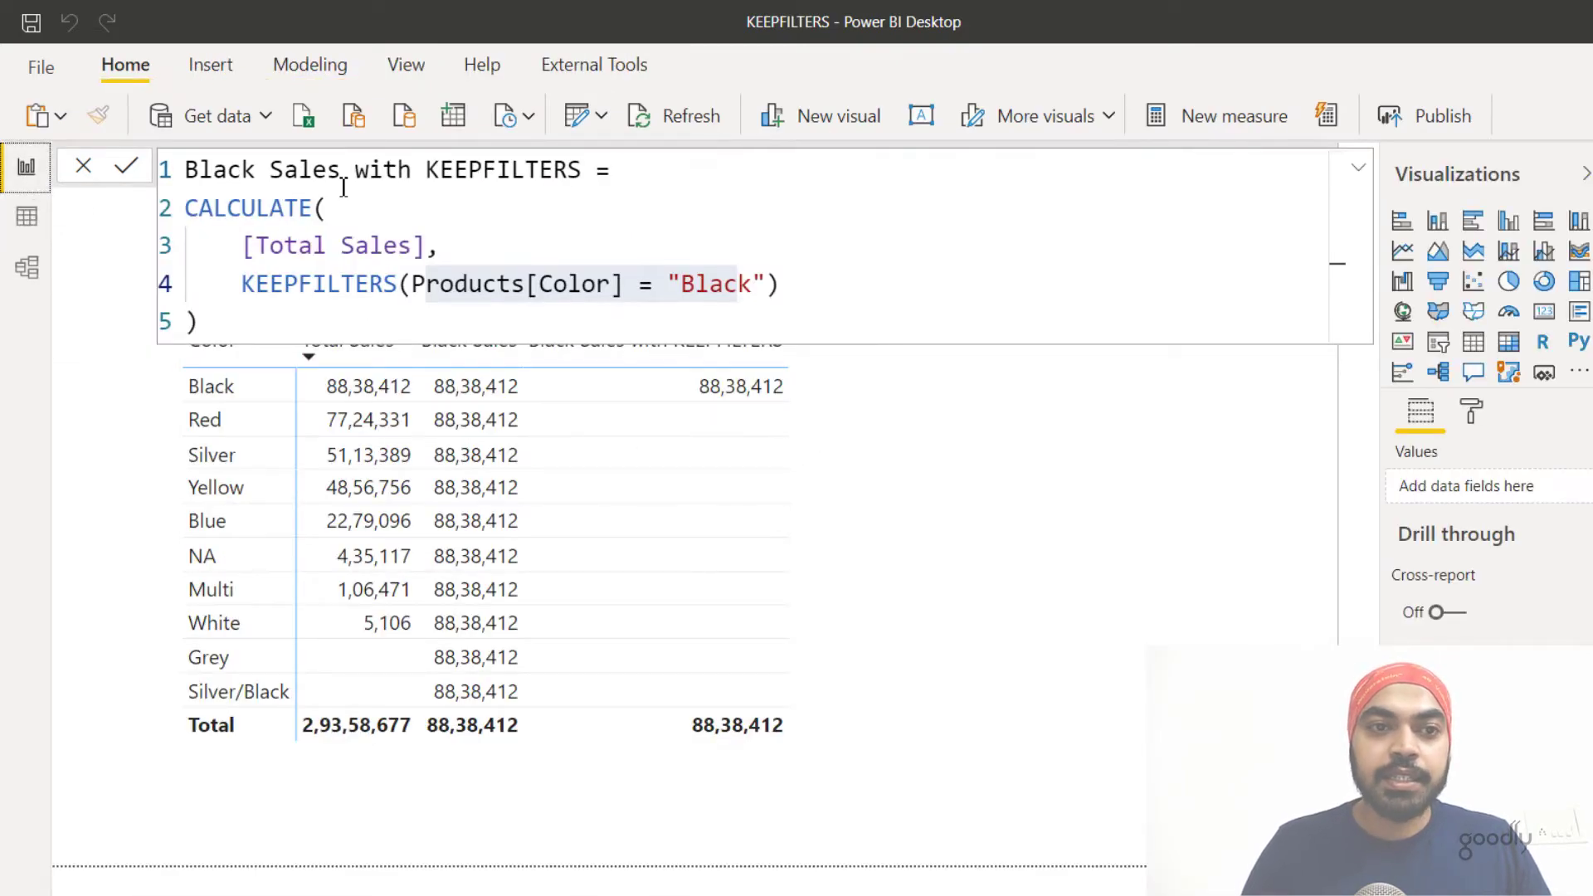
{"action": "double_click", "coordinate": [379, 286]}
{"action": "left_click_drag", "start_coordinate": [413, 287], "coordinate": [739, 294]}
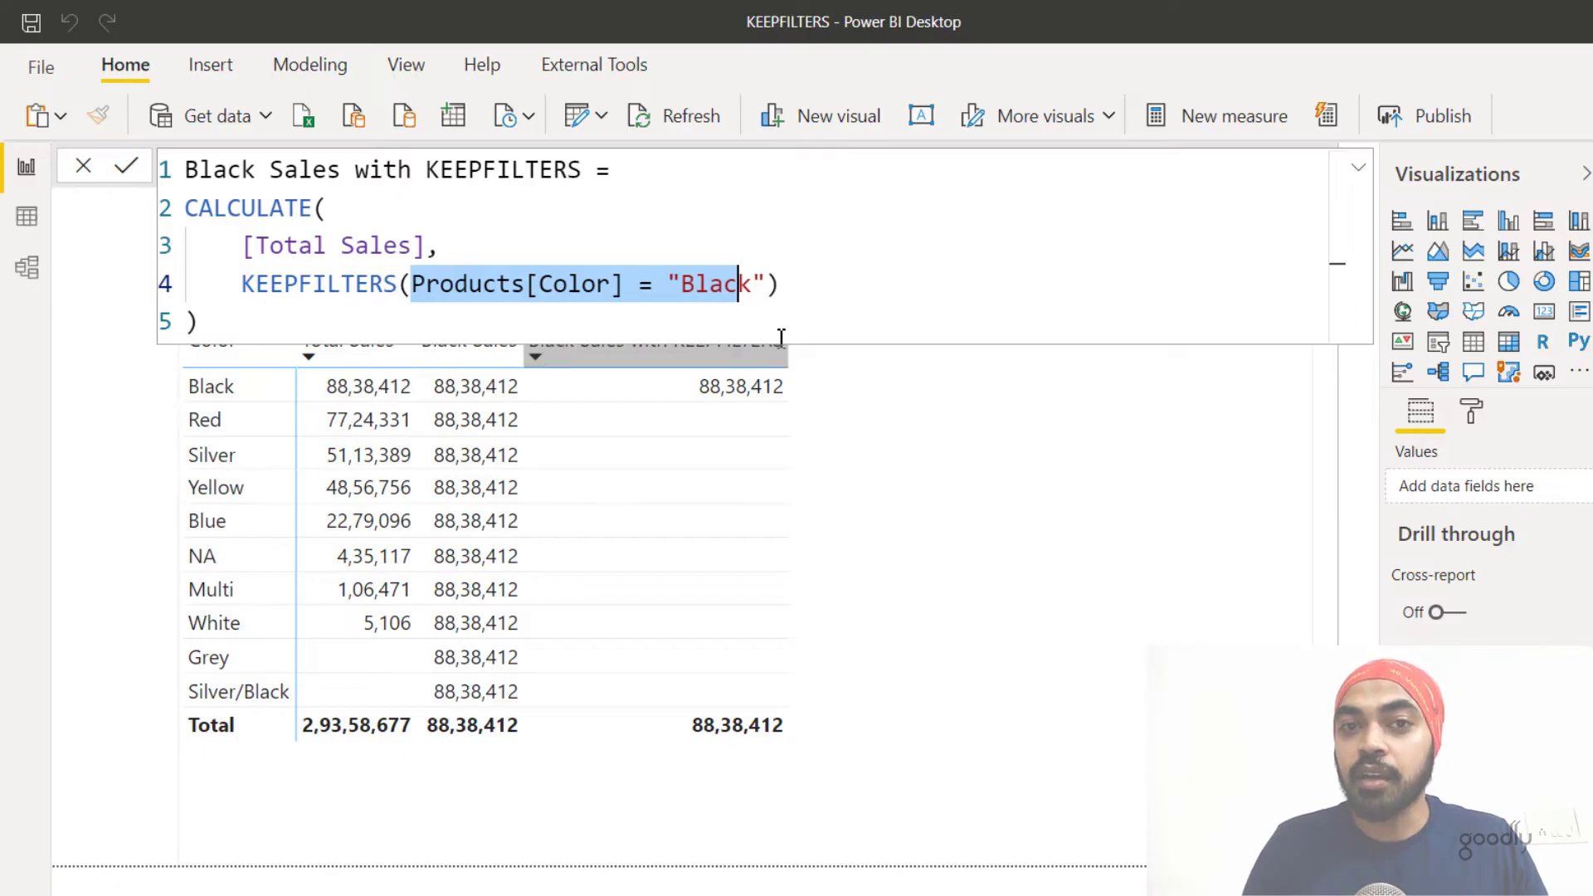
{"action": "left_click", "coordinate": [27, 216]}
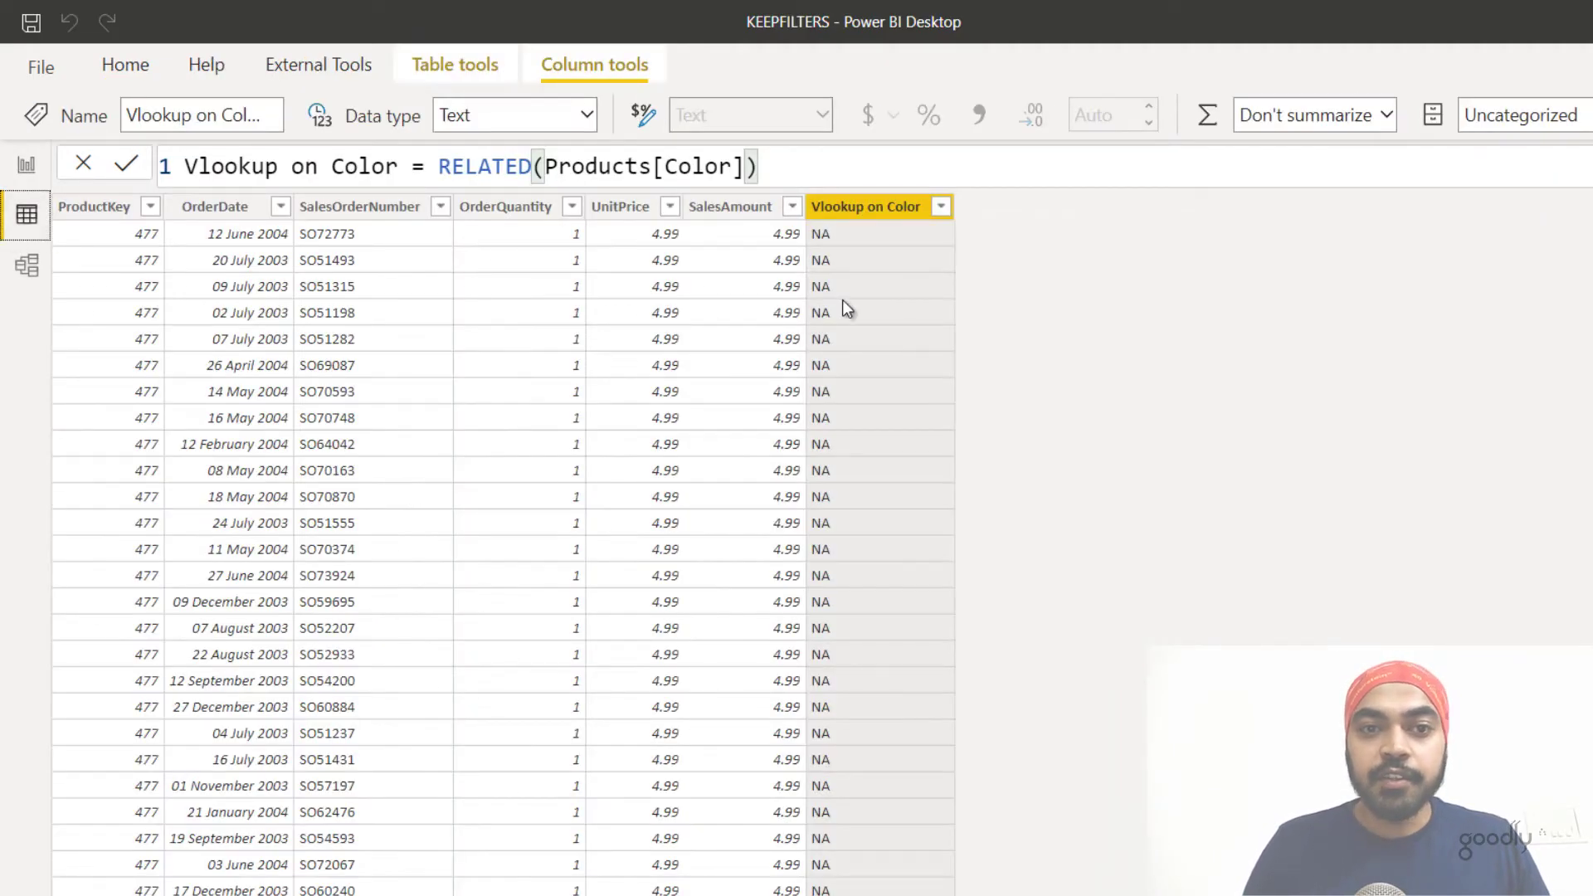
{"action": "left_click", "coordinate": [941, 207]}
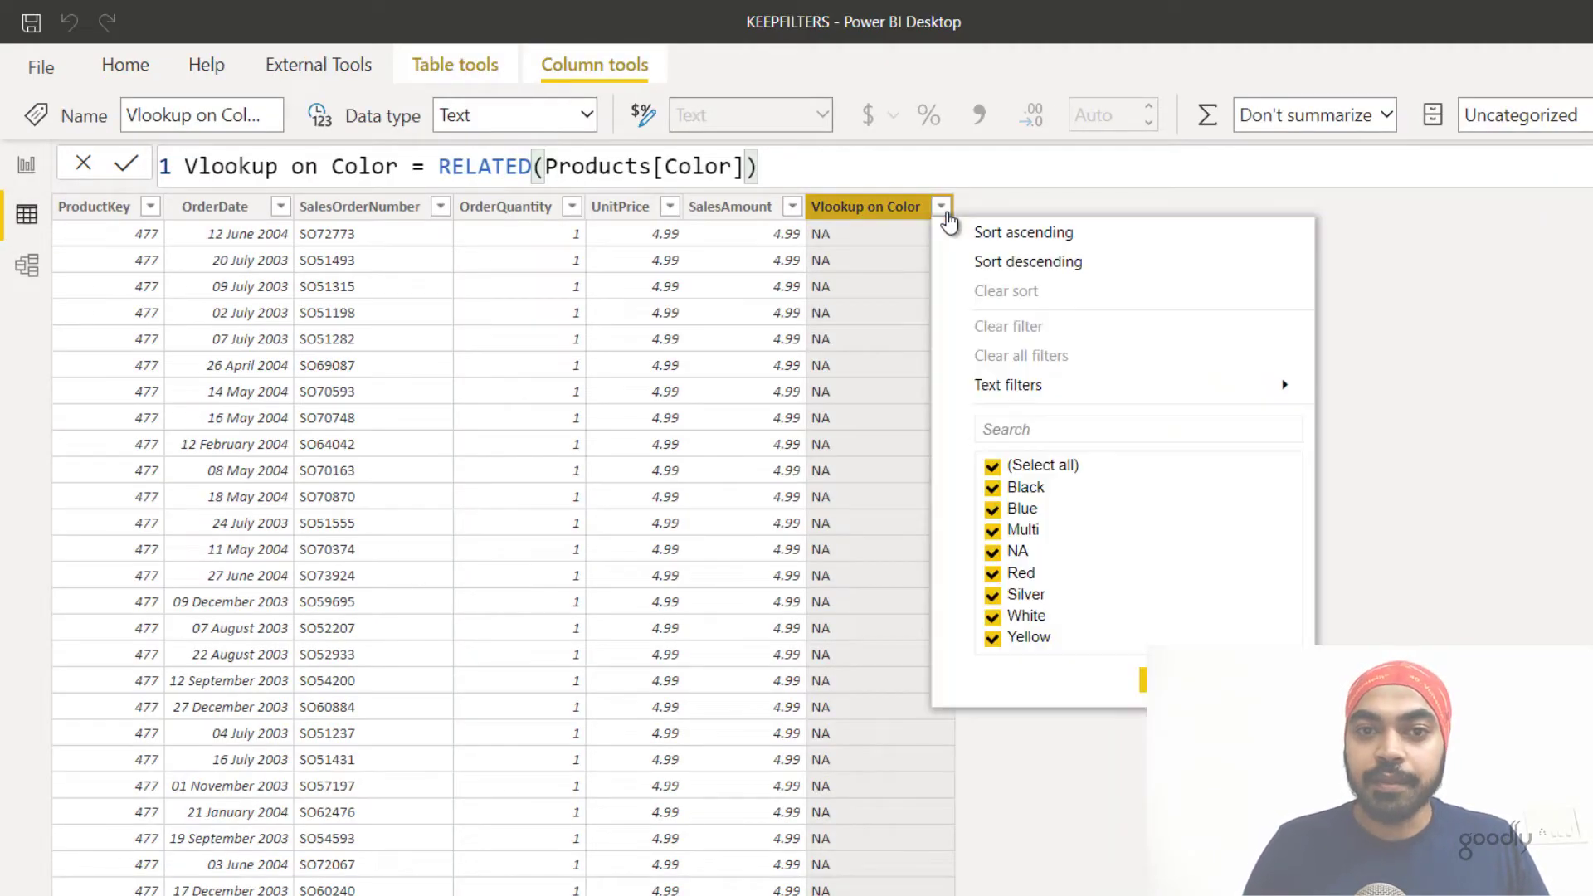
{"action": "left_click", "coordinate": [1027, 466]}
{"action": "left_click", "coordinate": [1026, 489]}
{"action": "left_click", "coordinate": [1144, 681]}
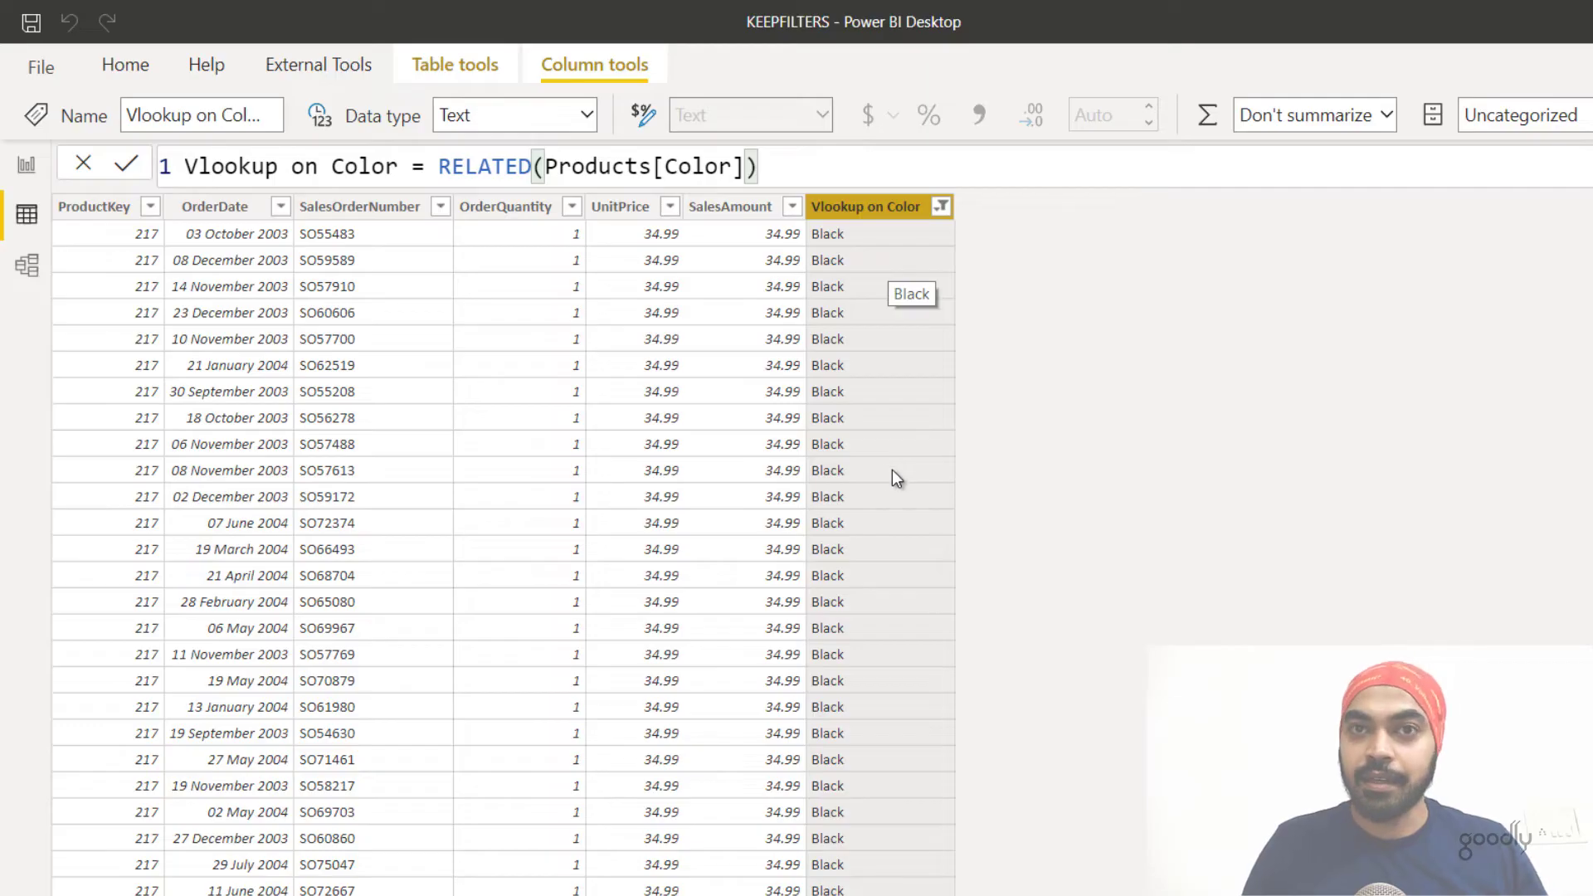
- Revisit the measure's KEEPFILTERS function and apply a text filter on the Vlookup on Color column: equals Black And equals Red
{"action": "left_click", "coordinate": [27, 165]}
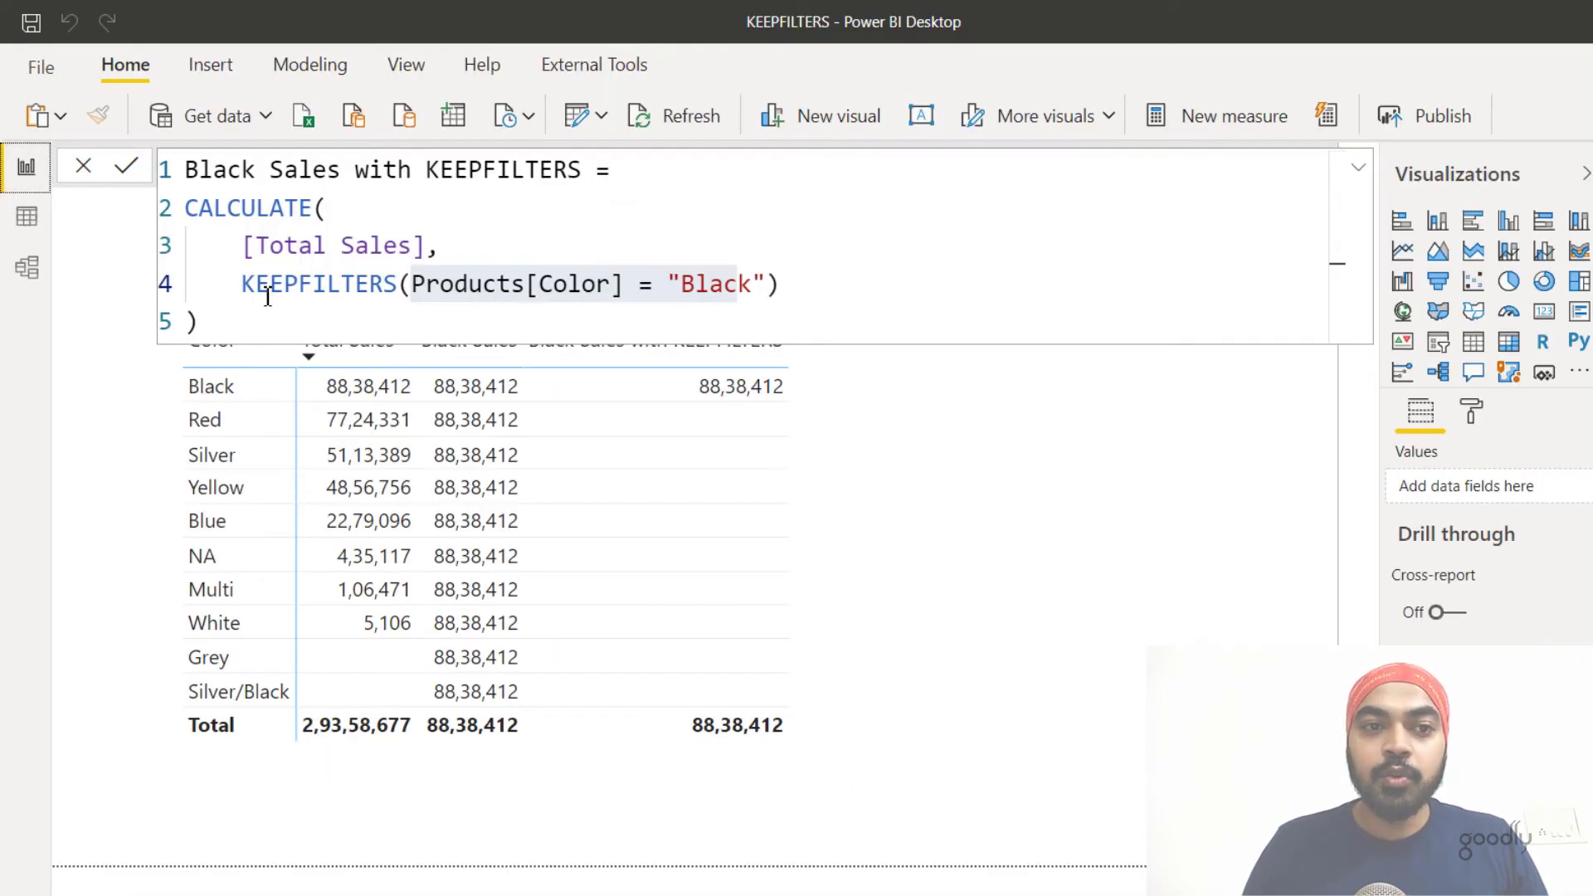
{"action": "left_click_drag", "start_coordinate": [241, 287], "coordinate": [404, 286]}
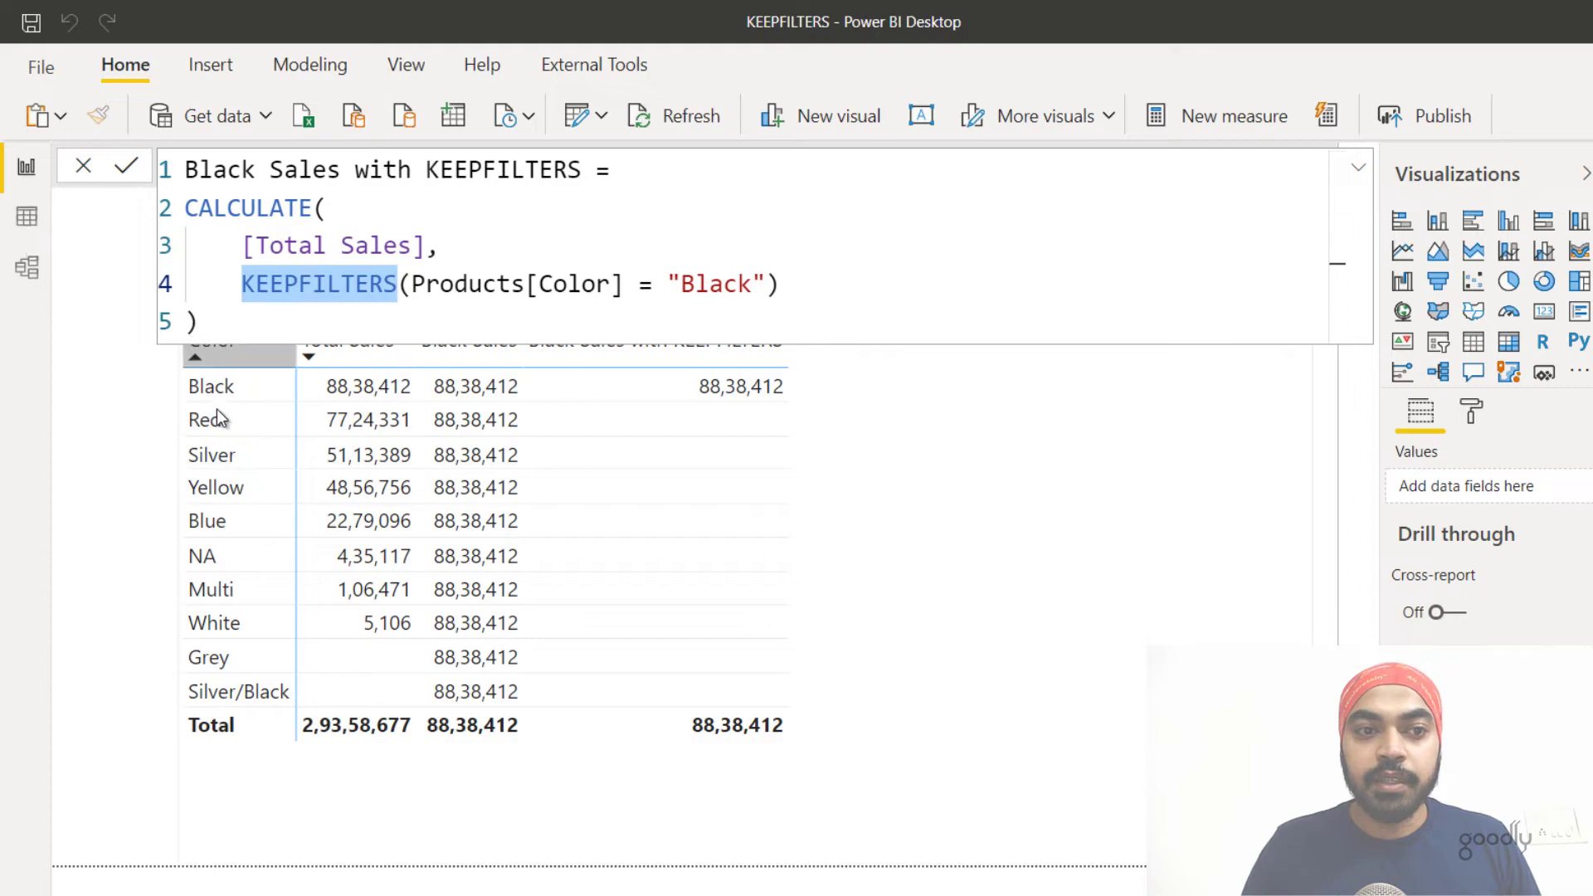
{"action": "left_click", "coordinate": [45, 236]}
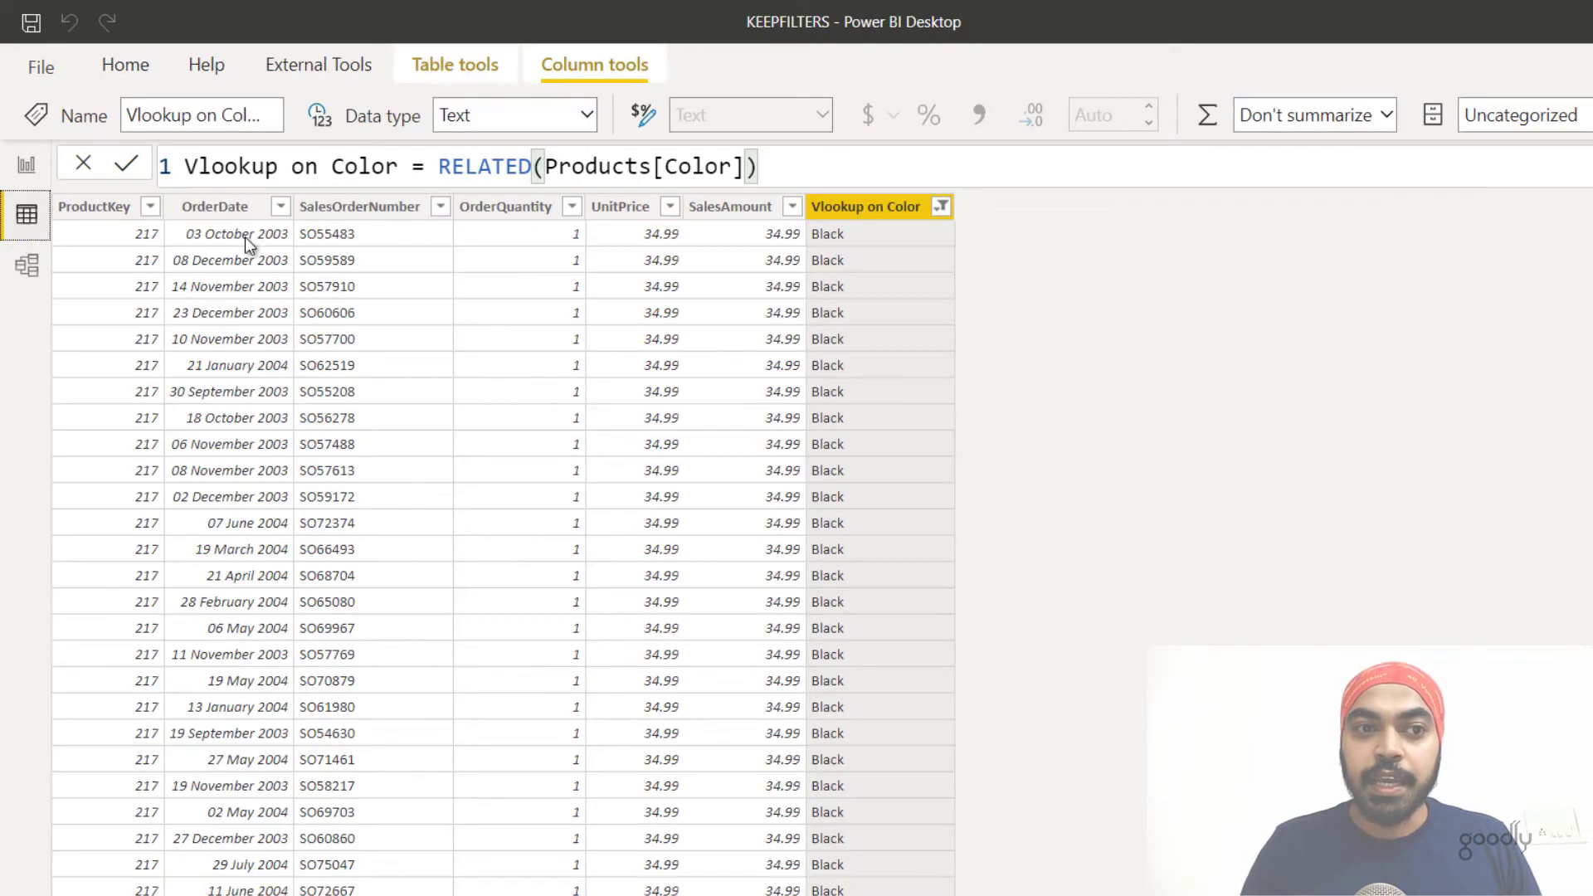
{"action": "left_click", "coordinate": [942, 207]}
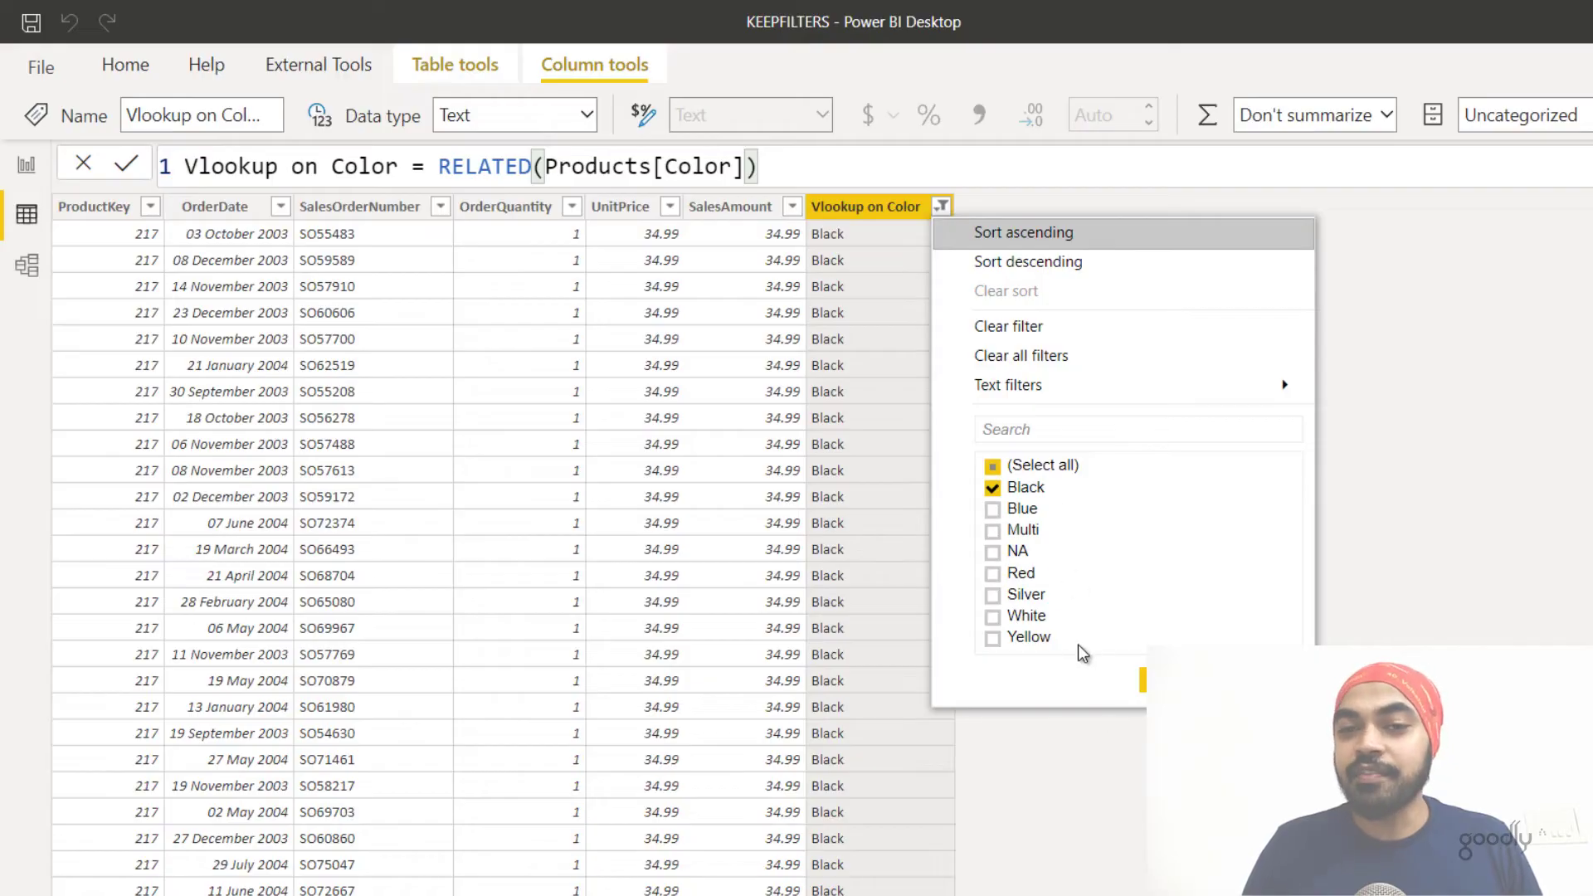
{"action": "mouse_move", "coordinate": [1044, 386]}
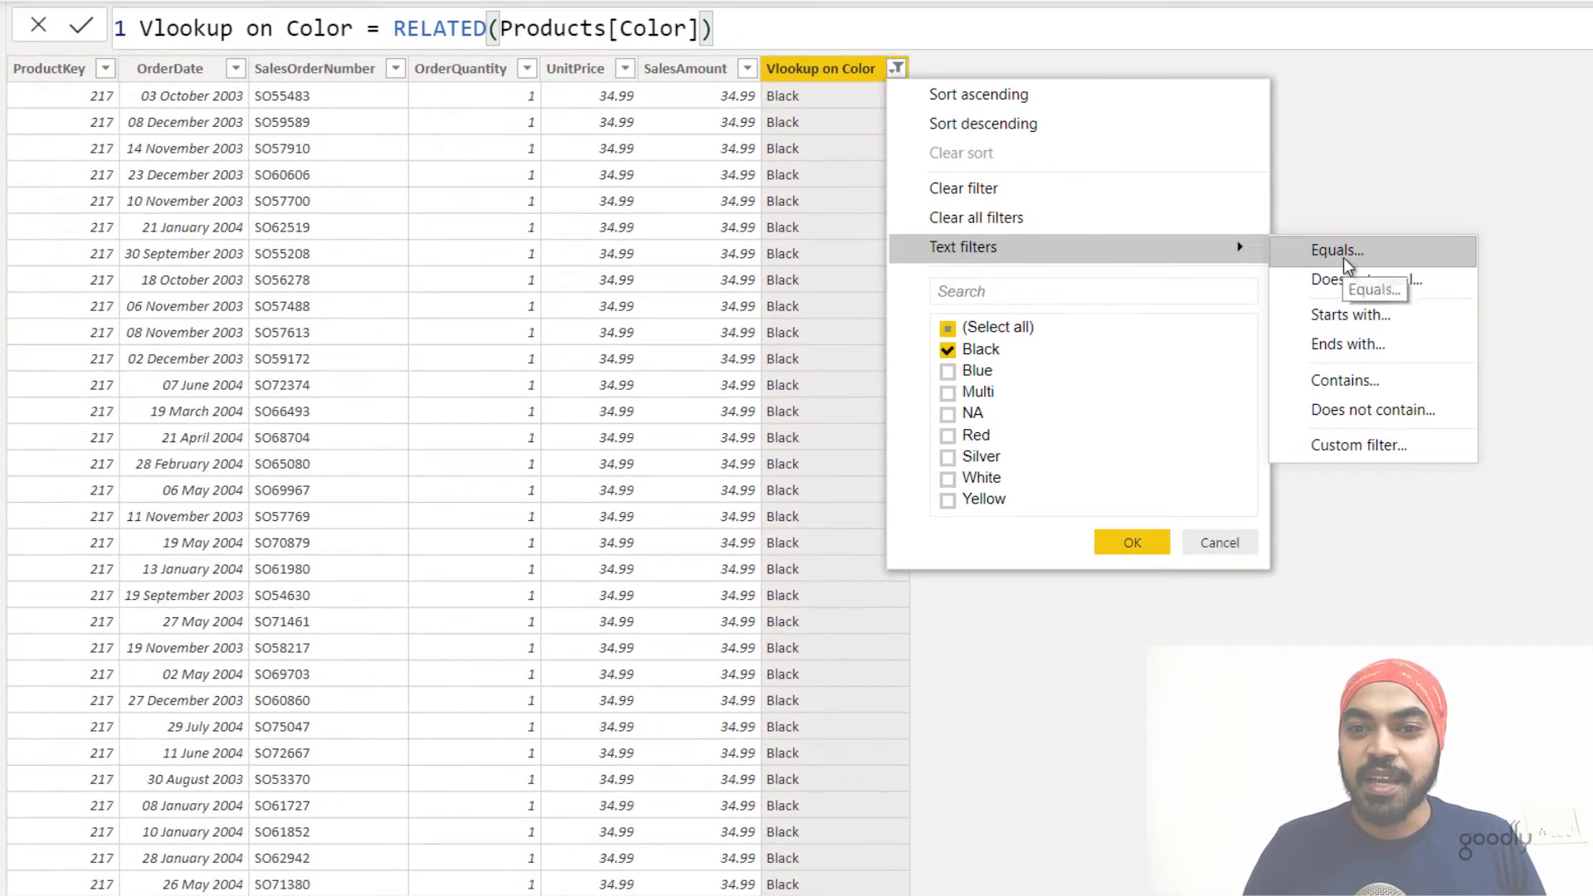
{"action": "left_click", "coordinate": [1343, 257]}
{"action": "left_click", "coordinate": [861, 369]}
{"action": "type", "text": "Black"}
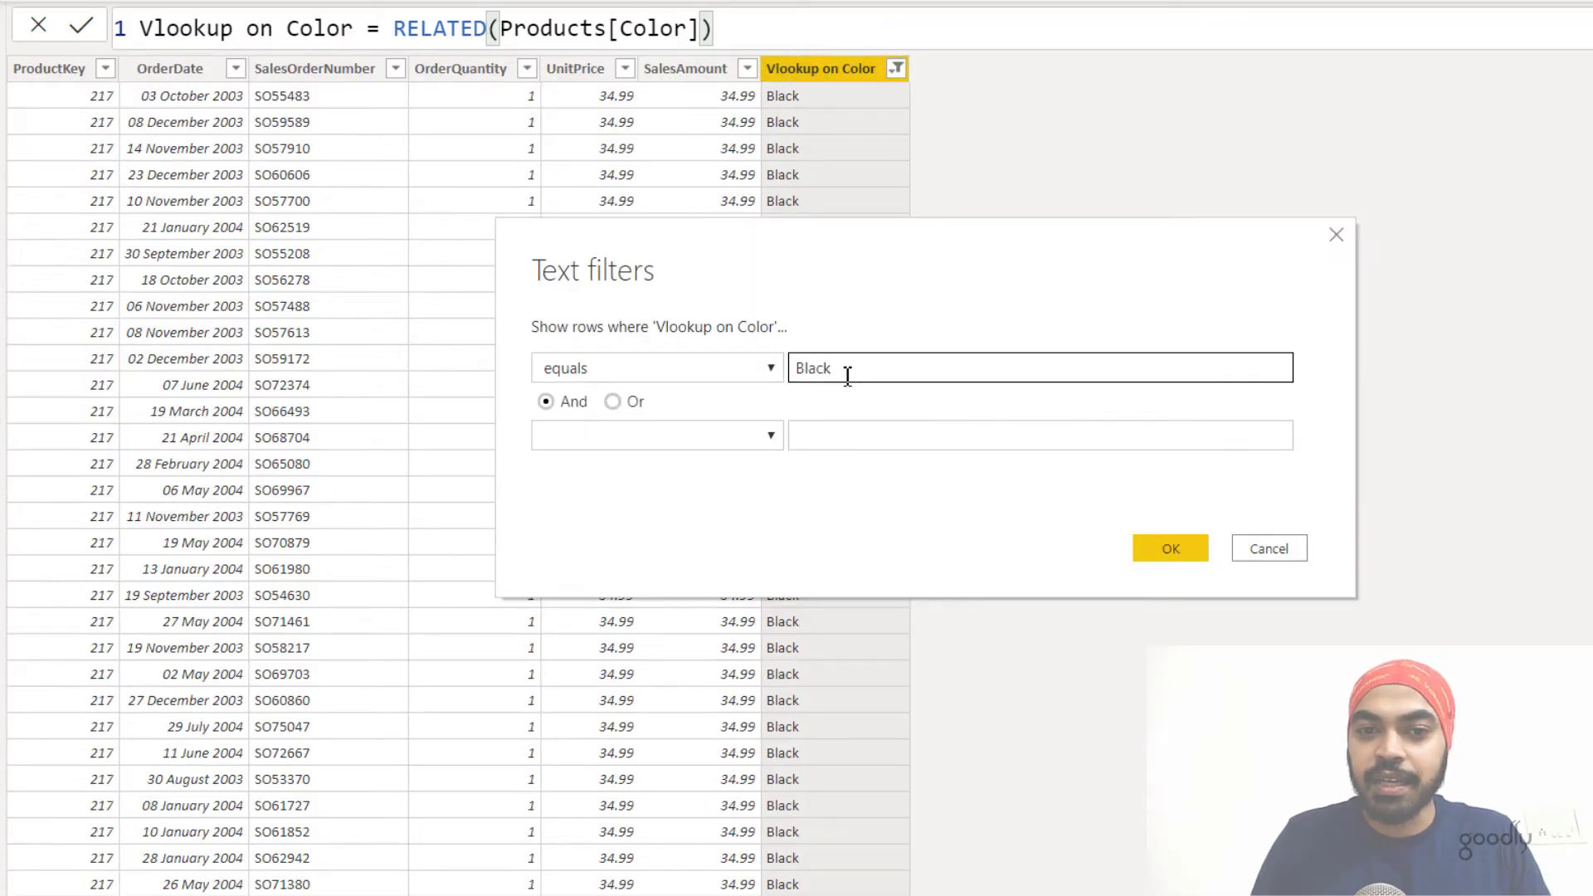
{"action": "left_click", "coordinate": [654, 433]}
{"action": "left_click", "coordinate": [630, 483]}
{"action": "left_click", "coordinate": [885, 434]}
{"action": "type", "text": "Red"}
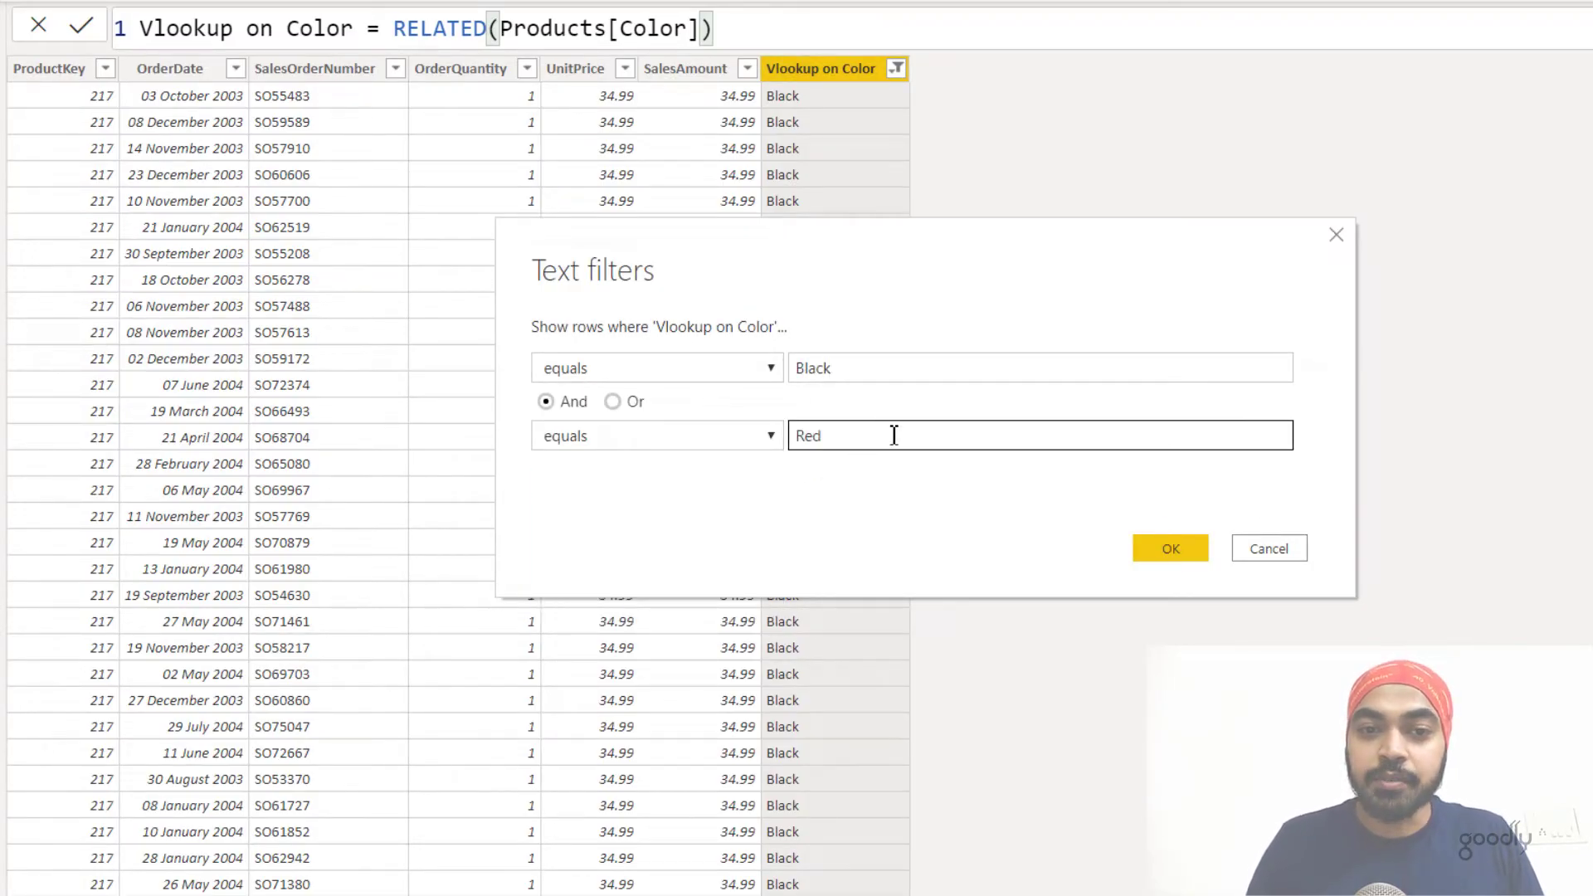
{"action": "left_click", "coordinate": [1167, 549]}
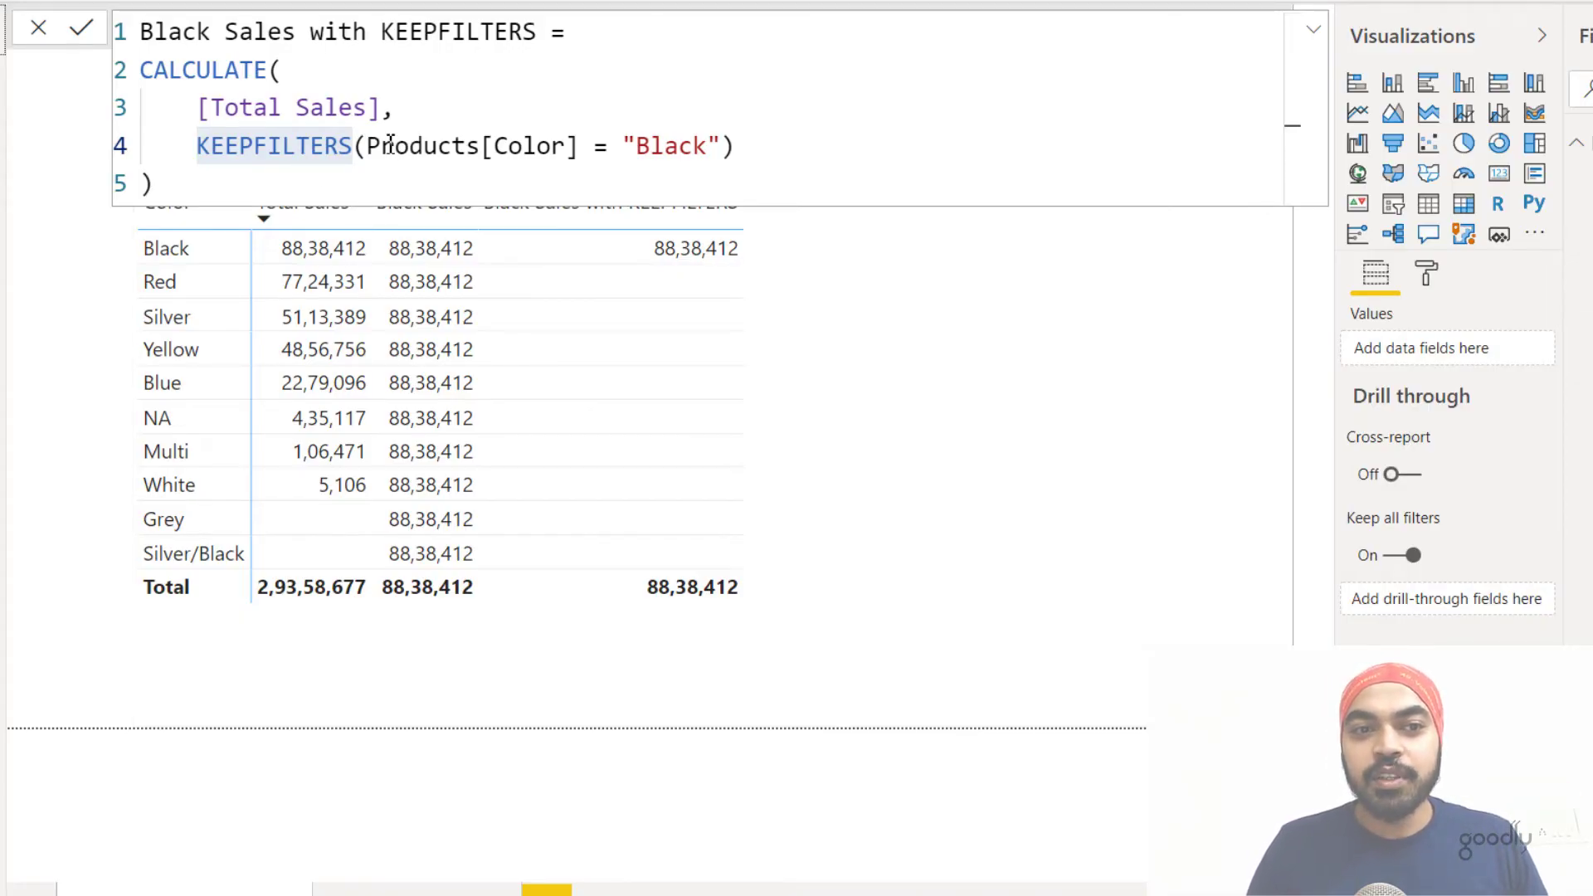
- Examine the Products[Color] = "Black" condition inside the Black Sales with KEEPFILTERS measure on the report page
{"action": "left_click_drag", "start_coordinate": [381, 146], "coordinate": [440, 146]}
{"action": "left_click_drag", "start_coordinate": [588, 145], "coordinate": [699, 145]}
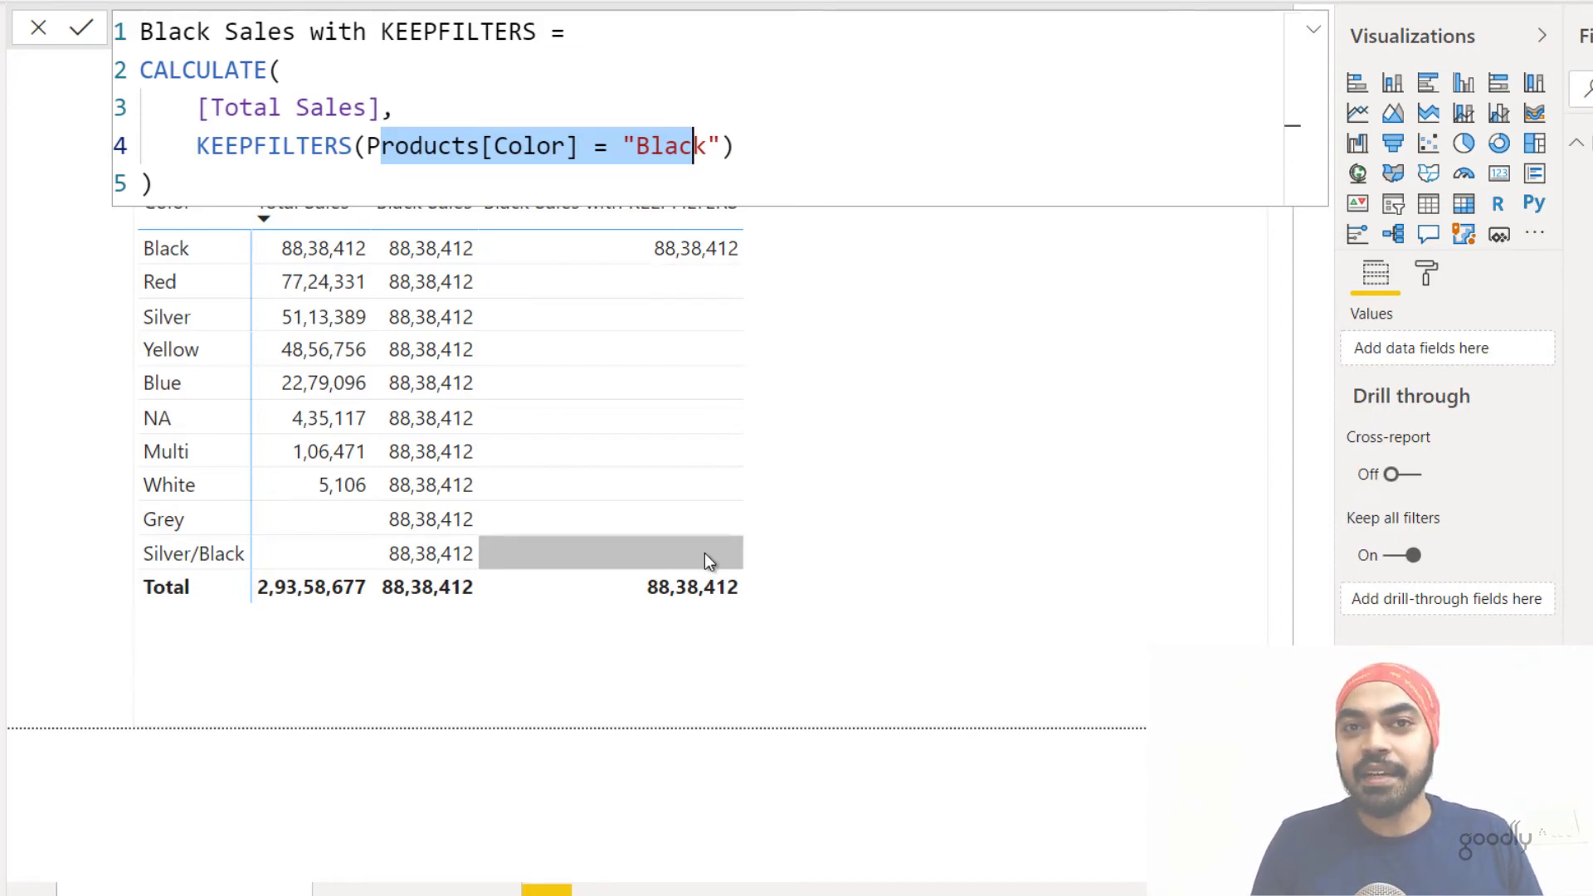
{"action": "left_click", "coordinate": [519, 108]}
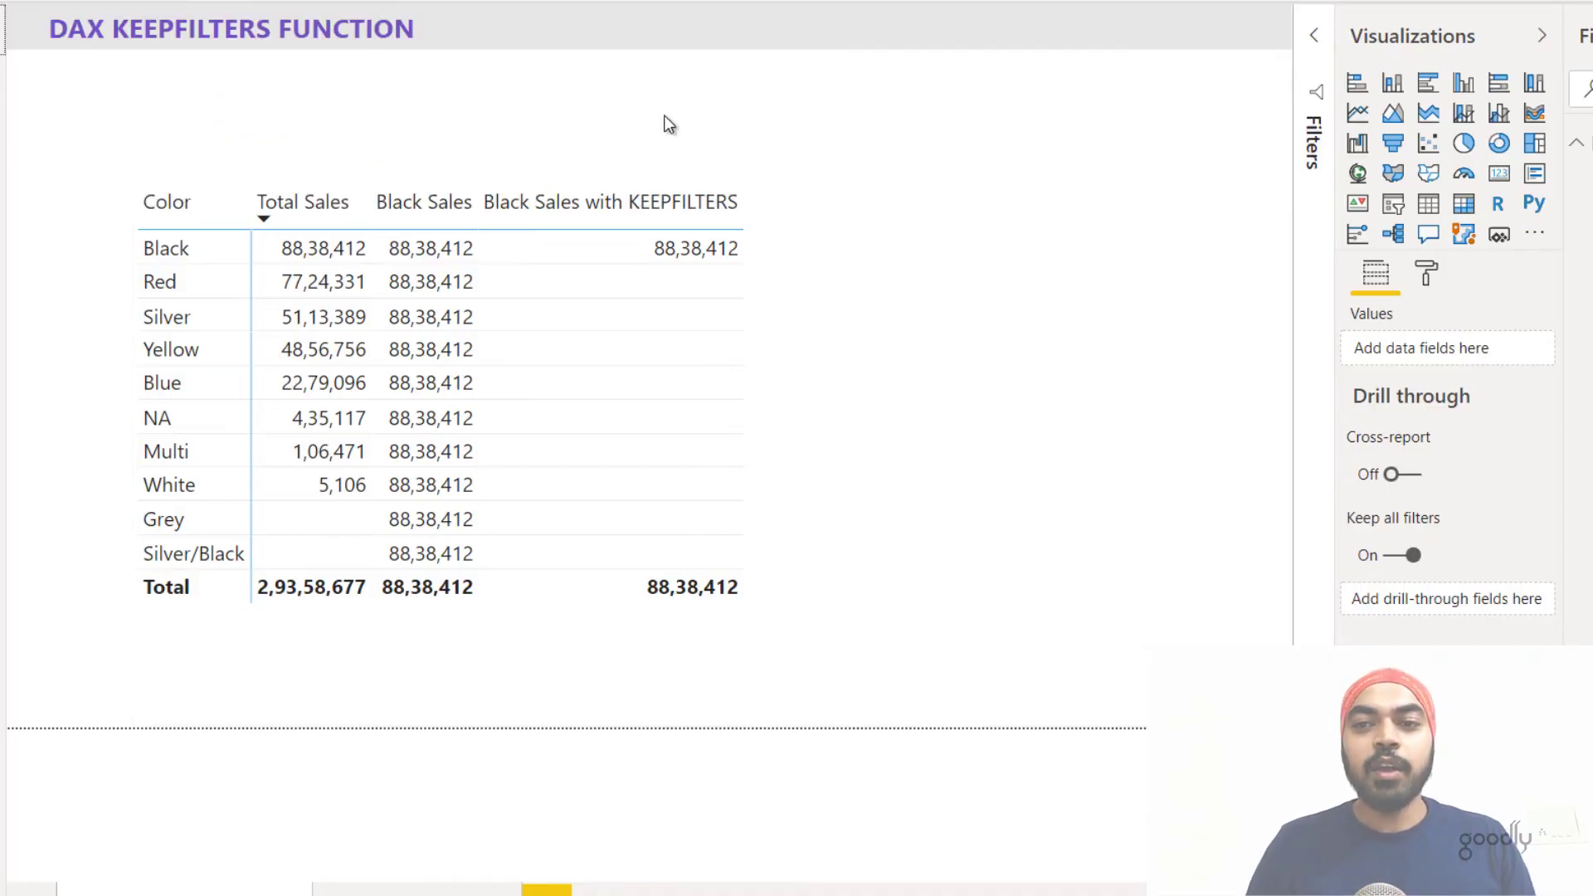
{"action": "left_click", "coordinate": [1399, 286]}
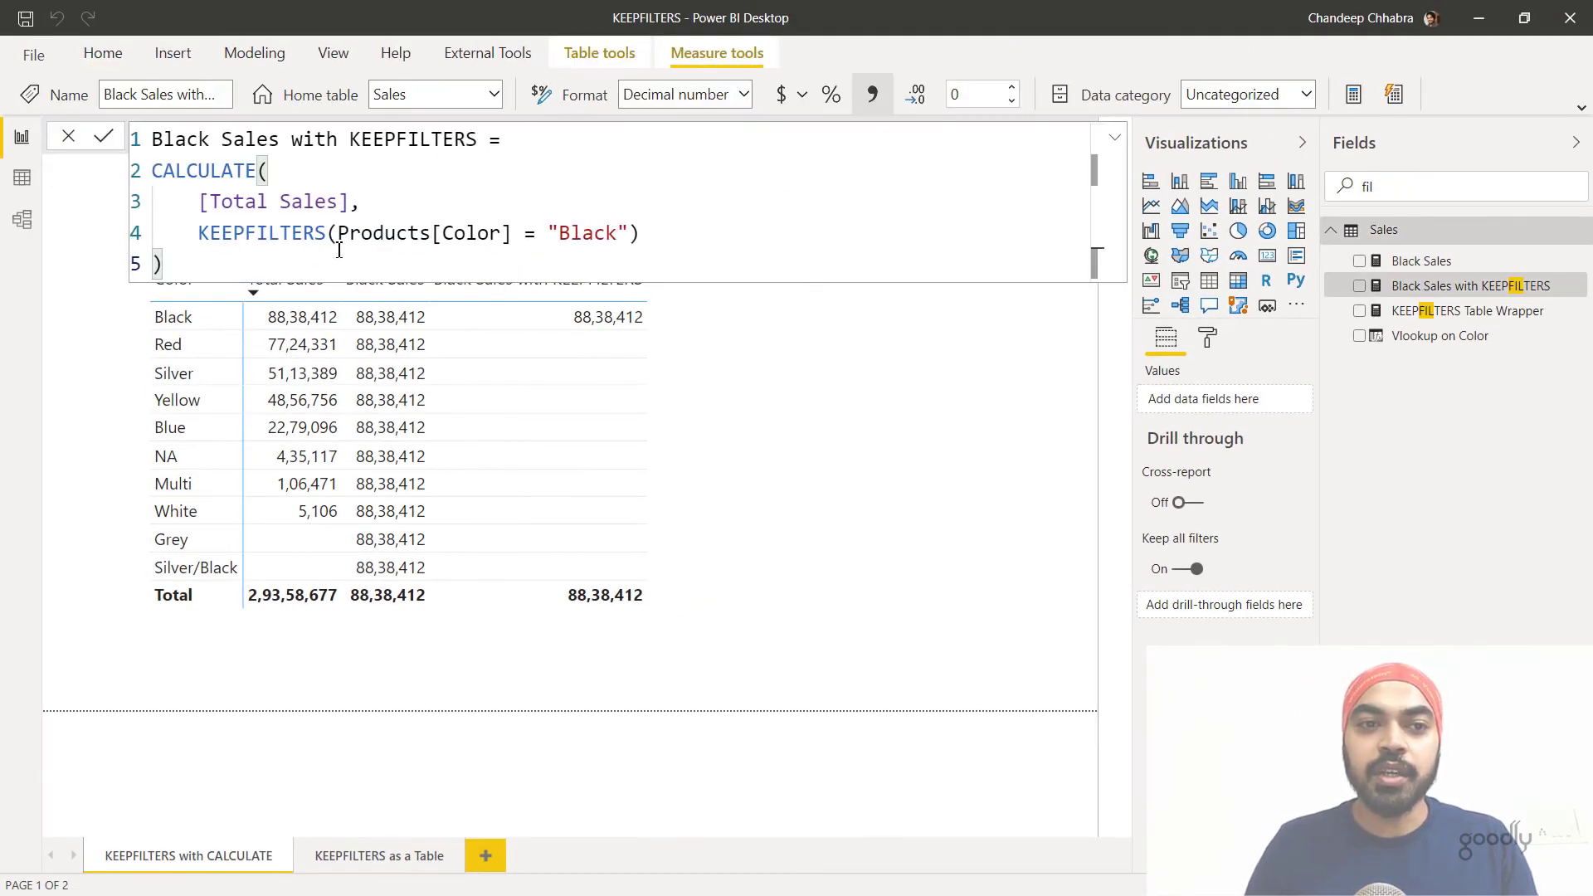
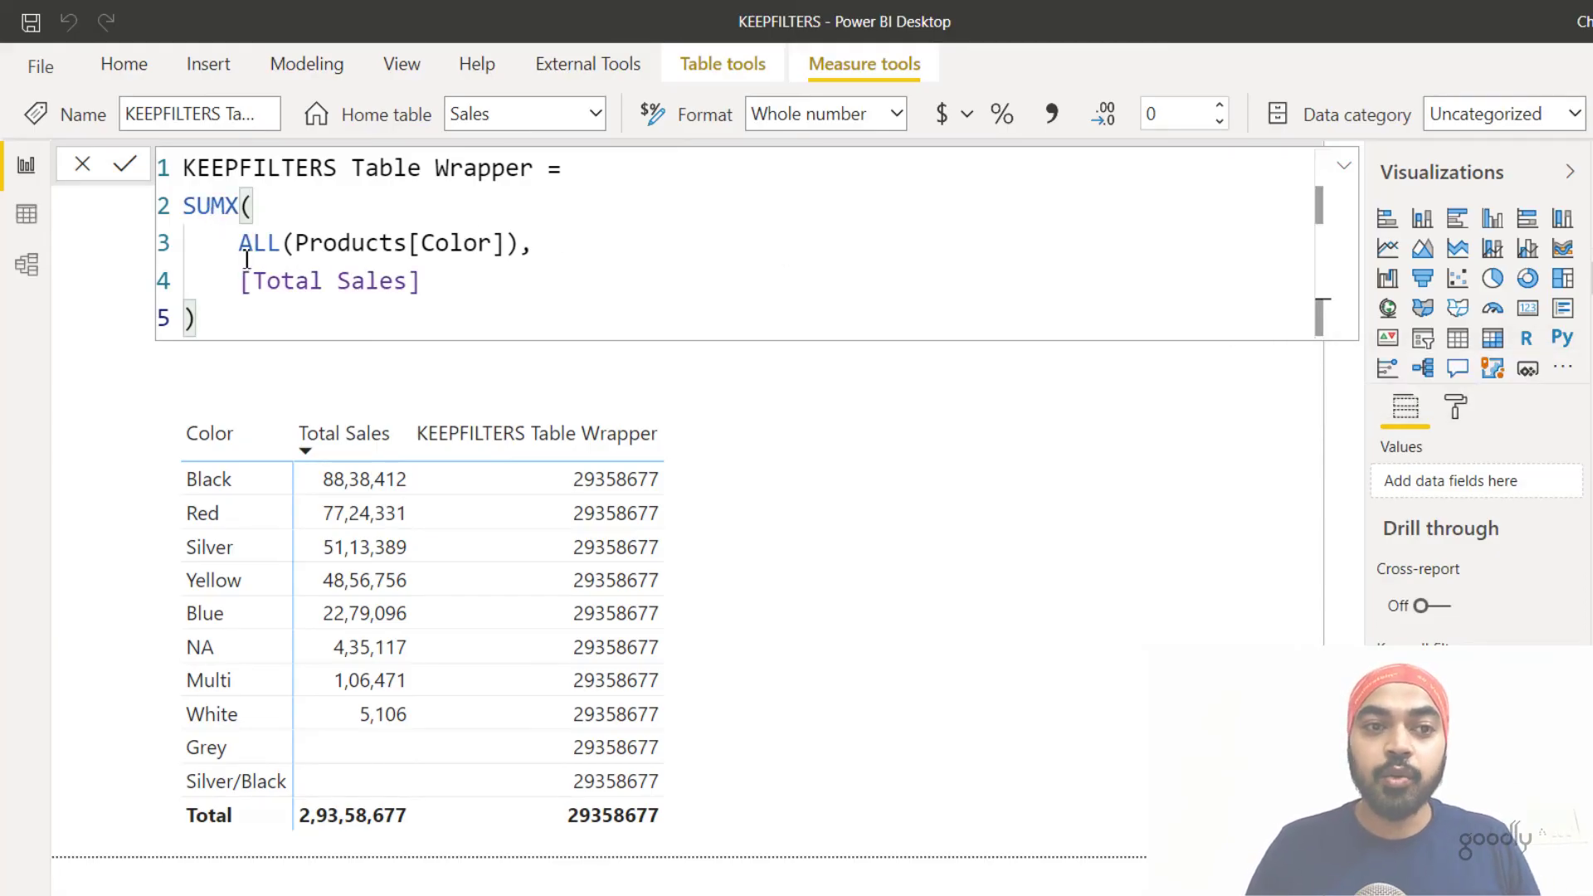
- Wrap ALL(Products[Color]) in KEEPFILTERS within the SUMX formula of the KEEPFILTERS Table Wrapper measure
{"action": "left_click_drag", "start_coordinate": [240, 243], "coordinate": [521, 242]}
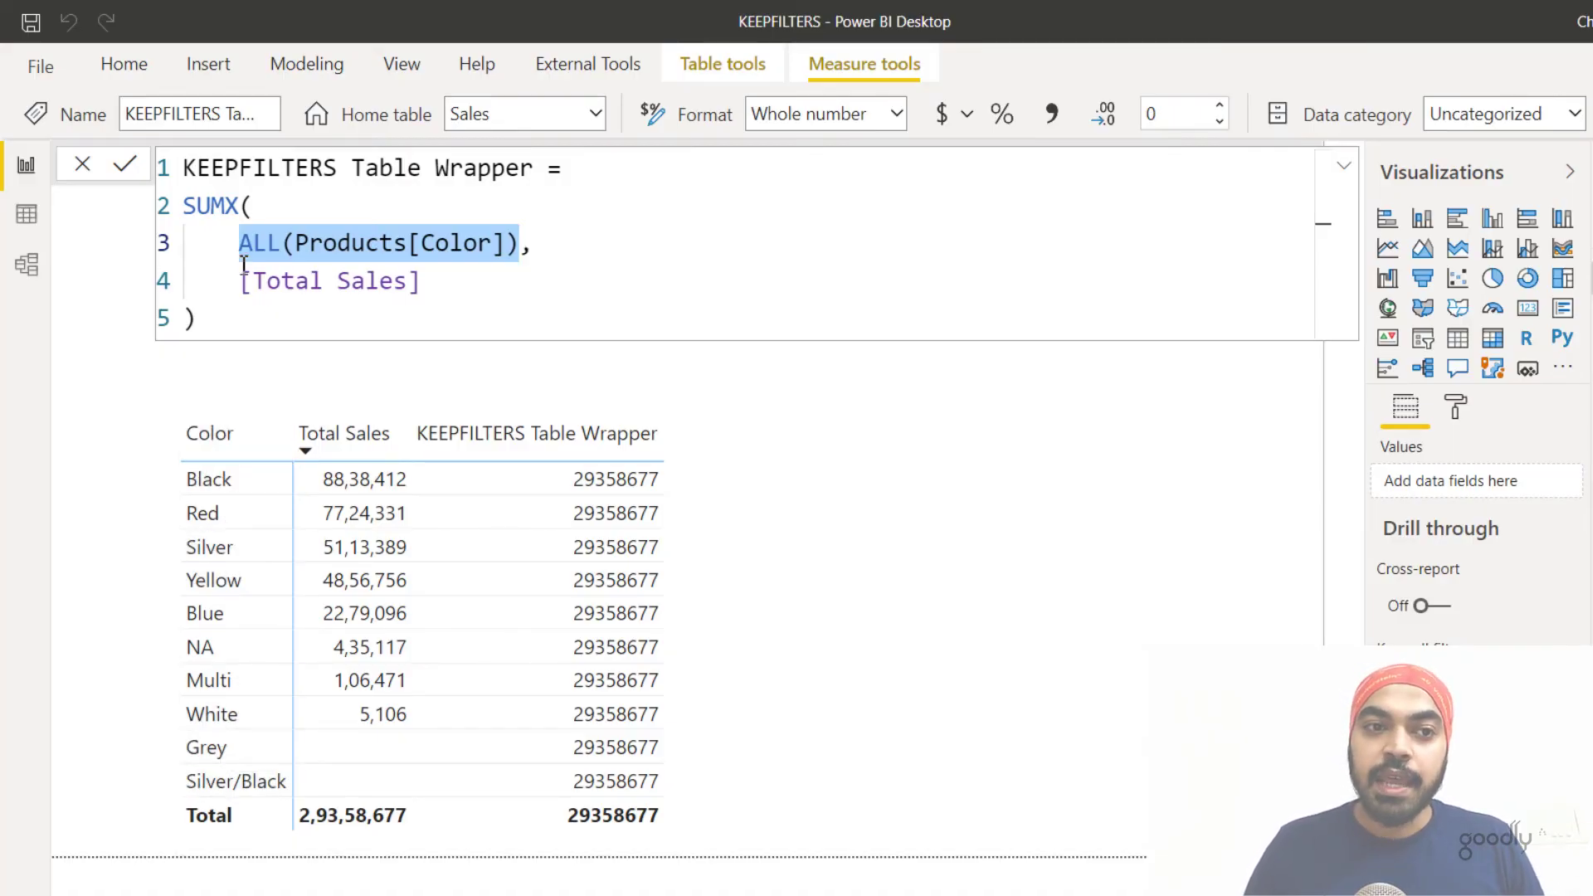
{"action": "left_click_drag", "start_coordinate": [247, 282], "coordinate": [422, 283]}
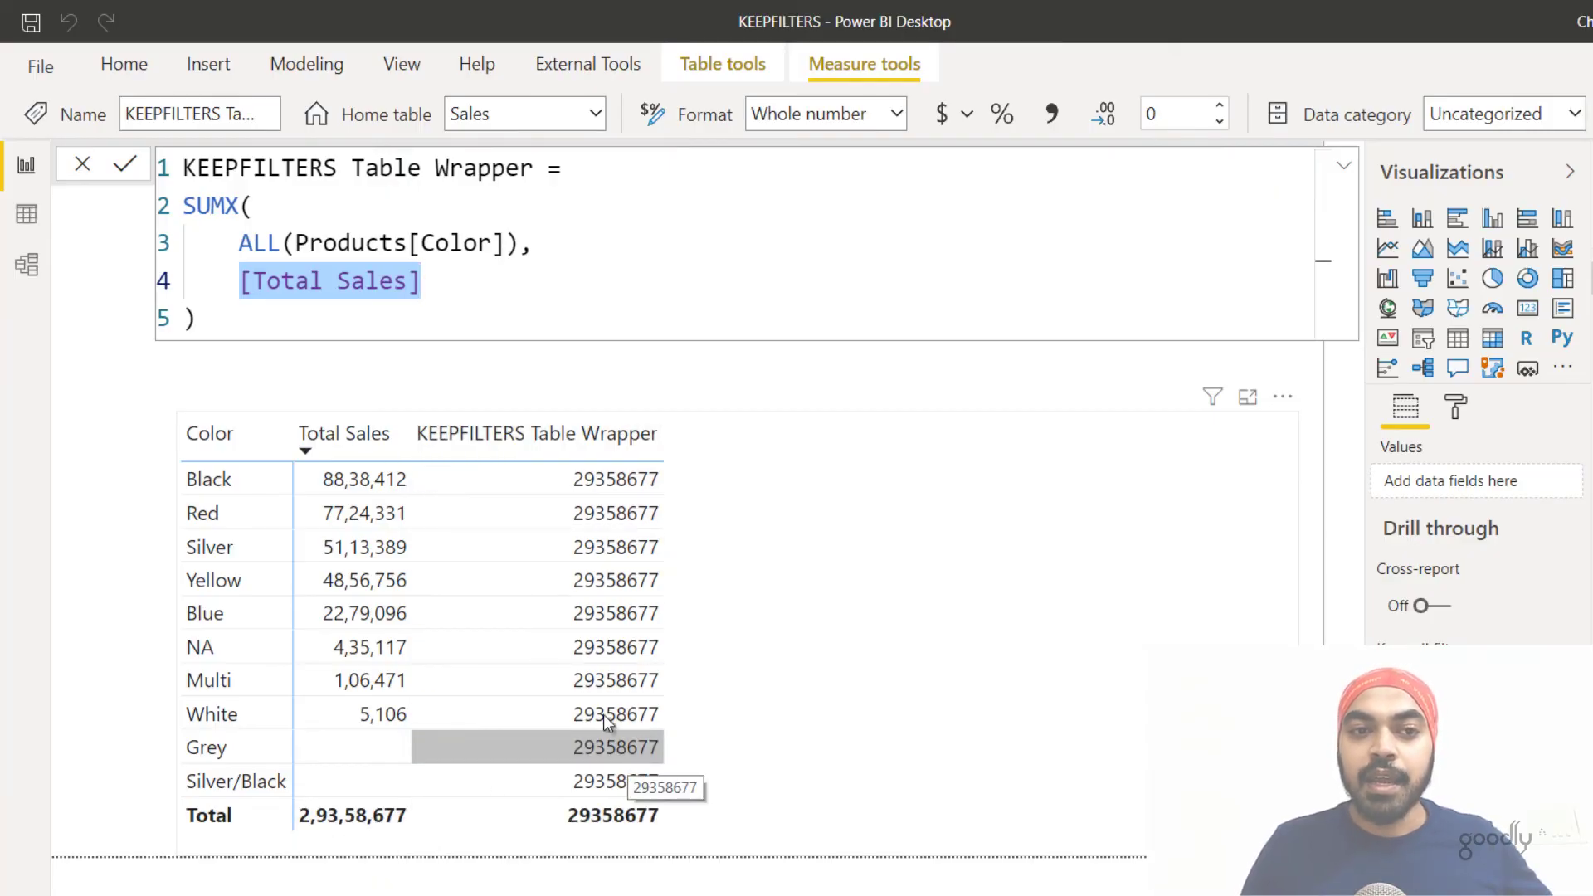
{"action": "left_click", "coordinate": [241, 242]}
{"action": "type", "text": "Keep"}
{"action": "key", "text": "Tab"}
{"action": "type", "text": "("}
{"action": "left_click", "coordinate": [690, 245]}
{"action": "type", "text": ")"}
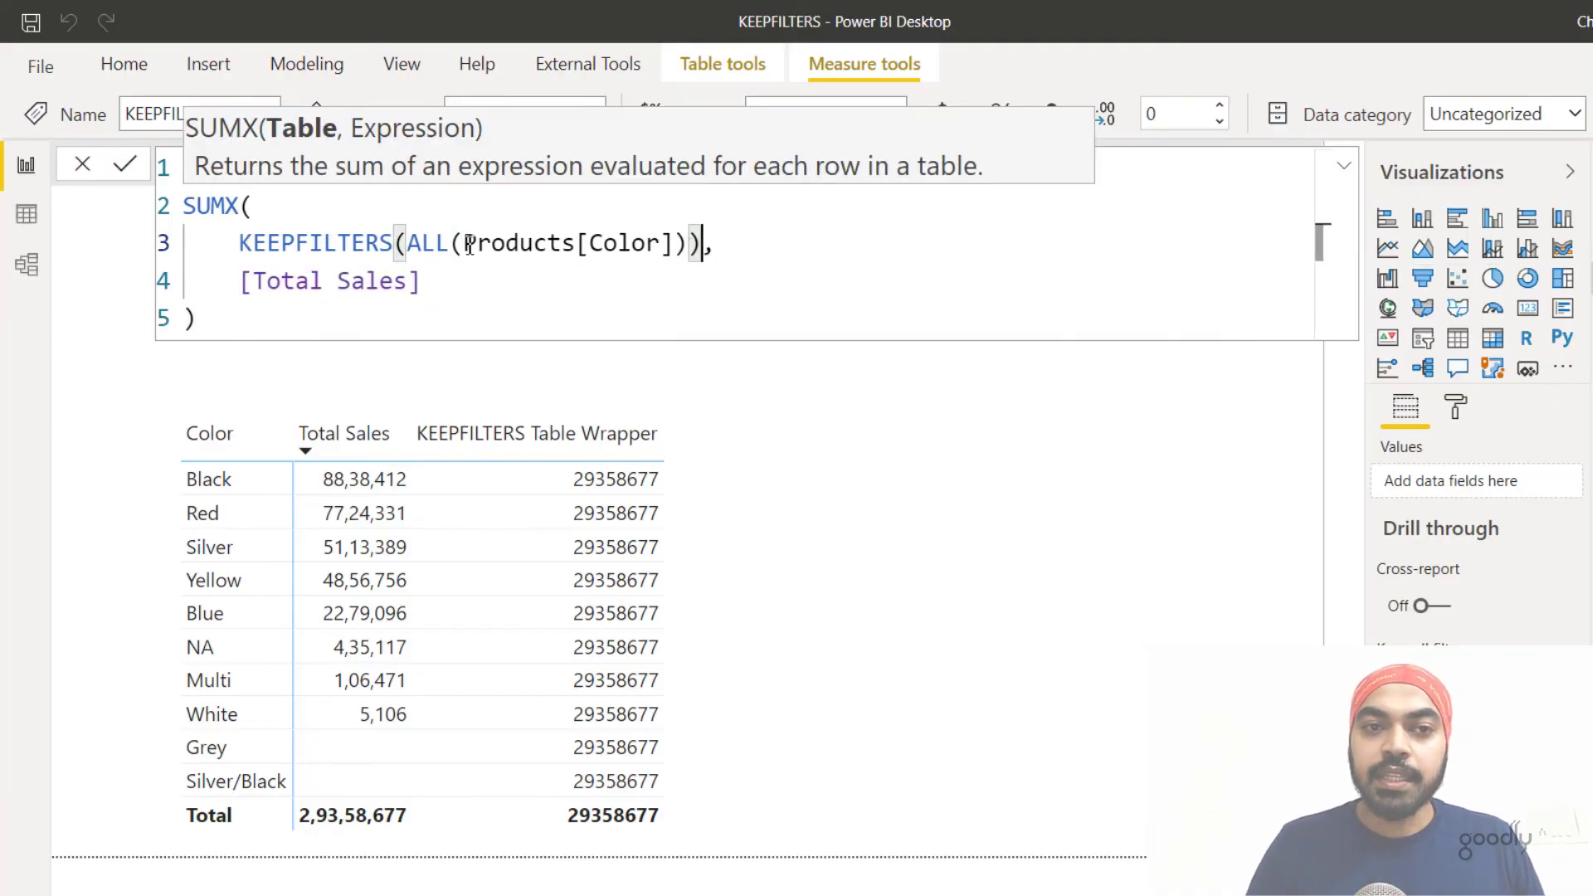
{"action": "left_click", "coordinate": [417, 241]}
{"action": "left_click_drag", "start_coordinate": [418, 240], "coordinate": [691, 256]}
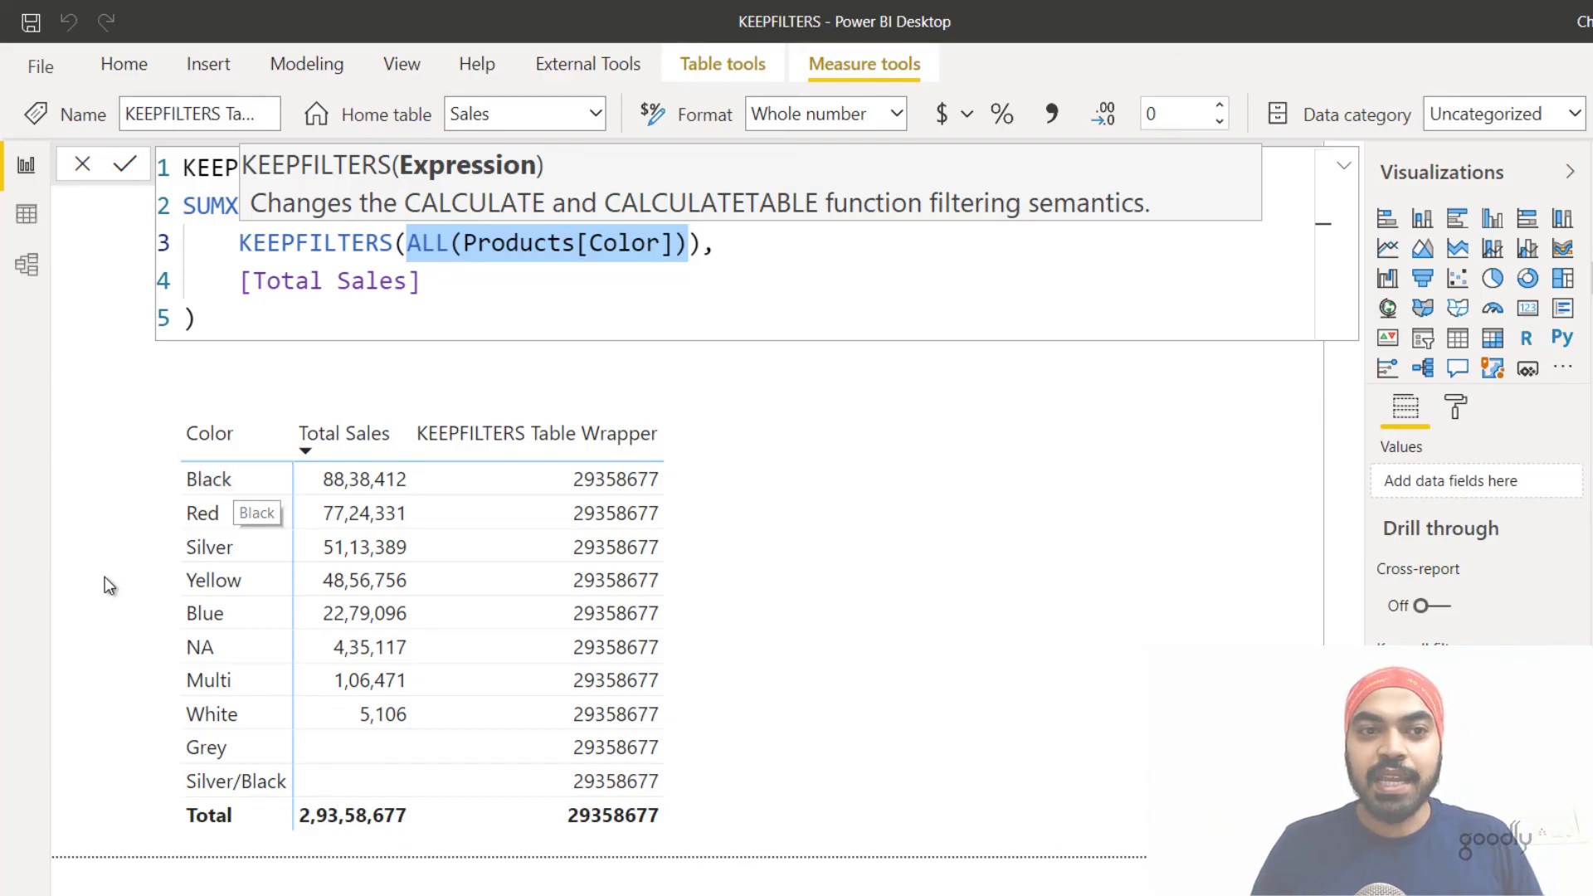
{"action": "left_click", "coordinate": [231, 325]}
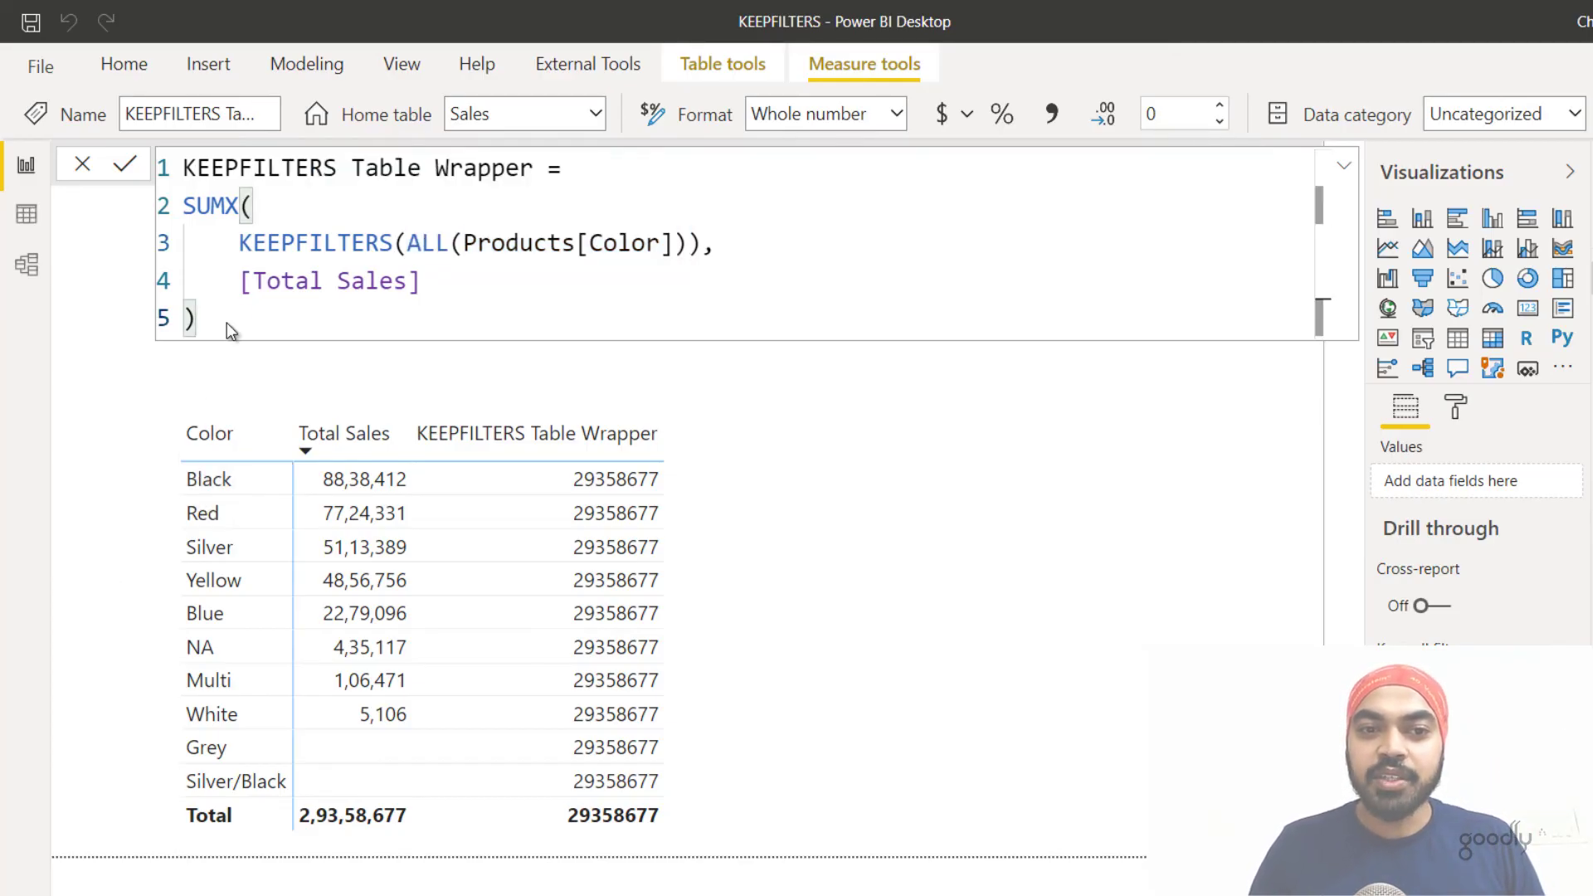